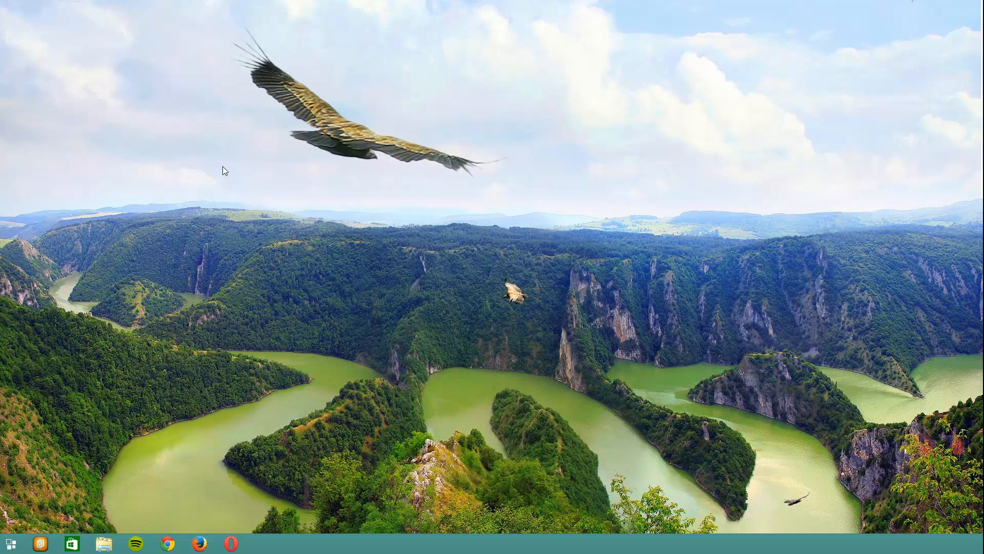
# - Open Disk Management from the Control Panel's System and Security settings, maximize it, and close the Control Panel window
pyautogui.press('super')
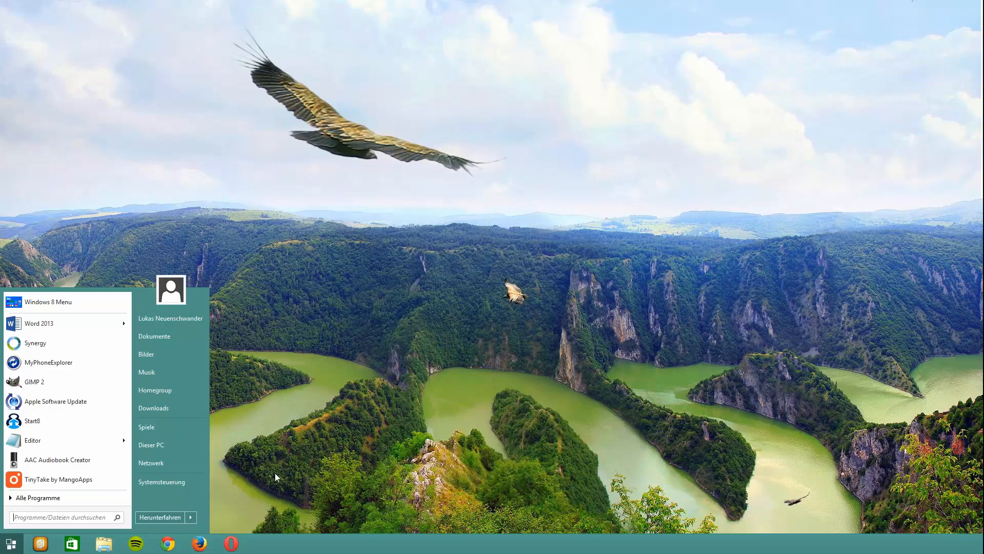
pyautogui.click(186, 484)
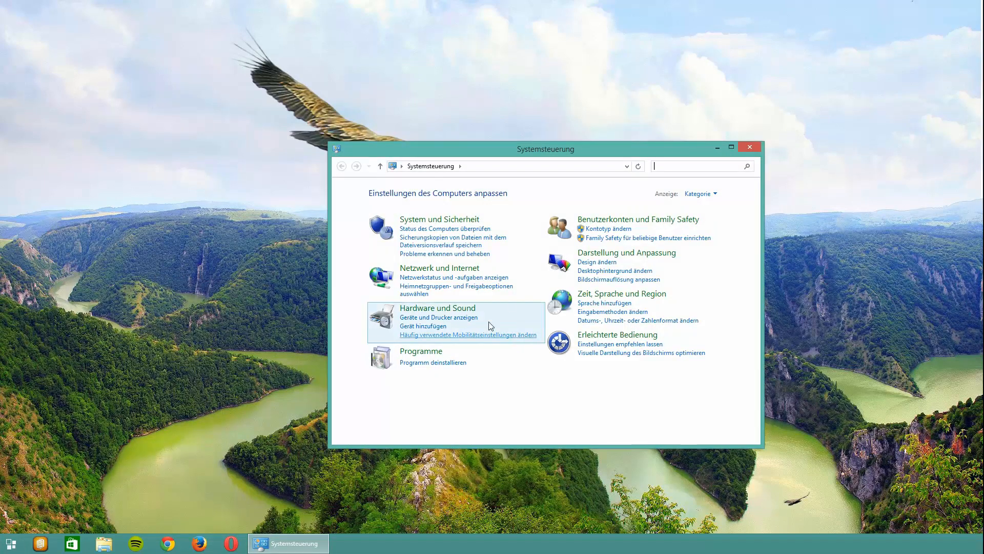
pyautogui.click(455, 222)
pyautogui.scroll(-3, 636, 297)
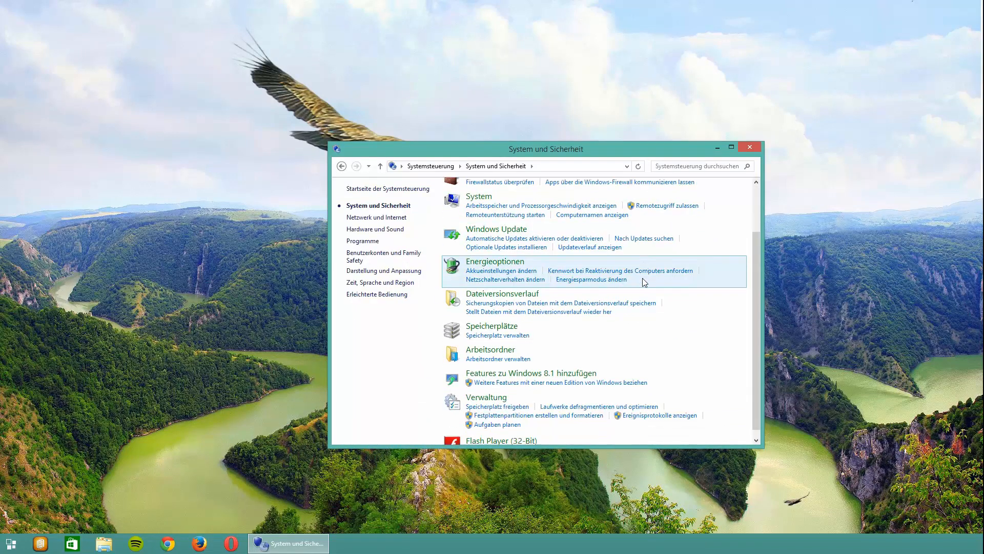
pyautogui.click(535, 409)
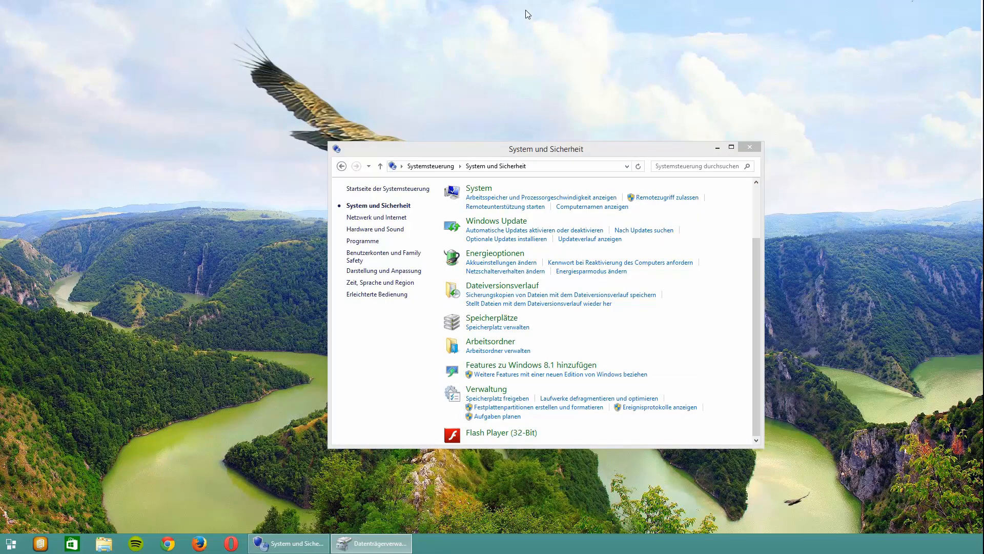
pyautogui.moveTo(51, 116); pyautogui.dragTo(314, 2)
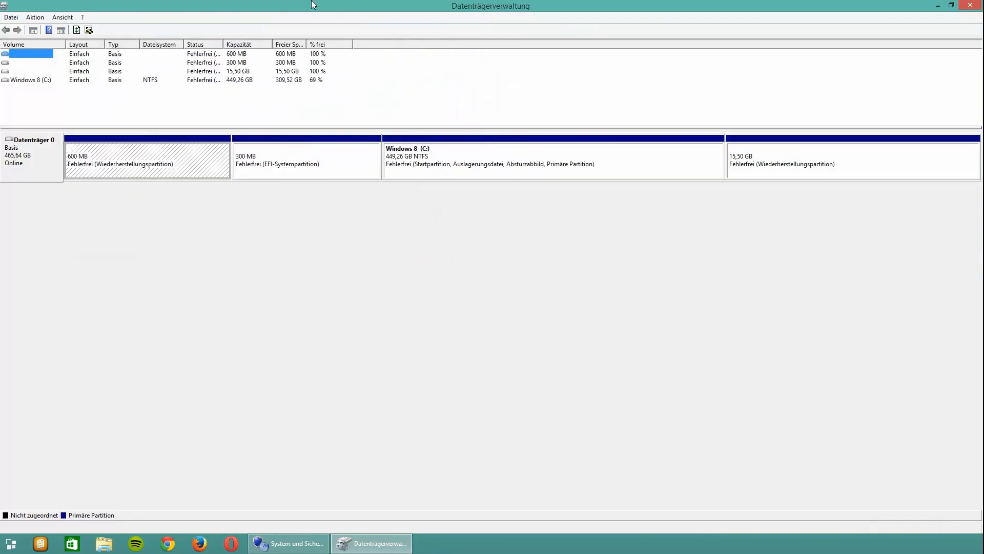
pyautogui.rightClick(298, 543)
pyautogui.click(280, 515)
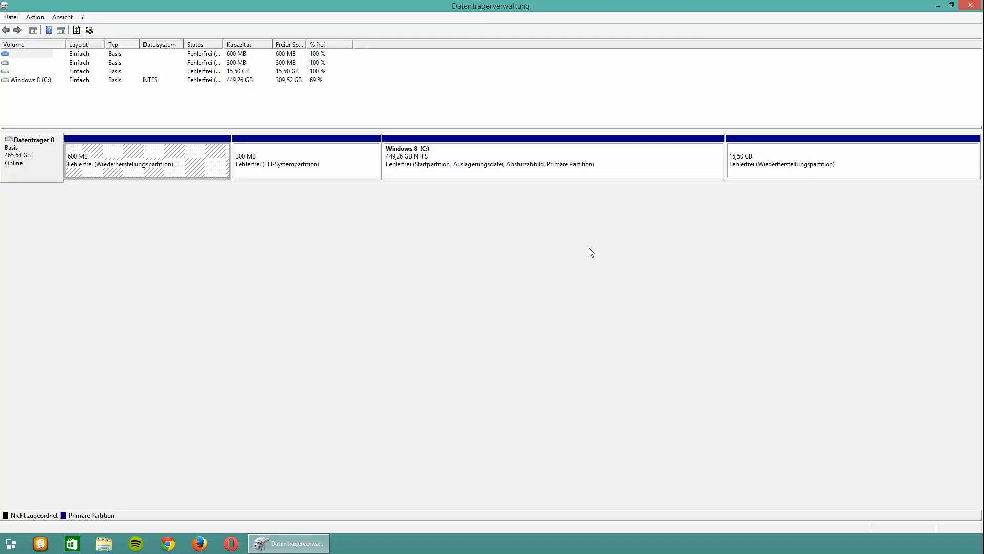
# - Shrink the Windows 8 (C:) volume by 5000 MB
pyautogui.click(620, 169)
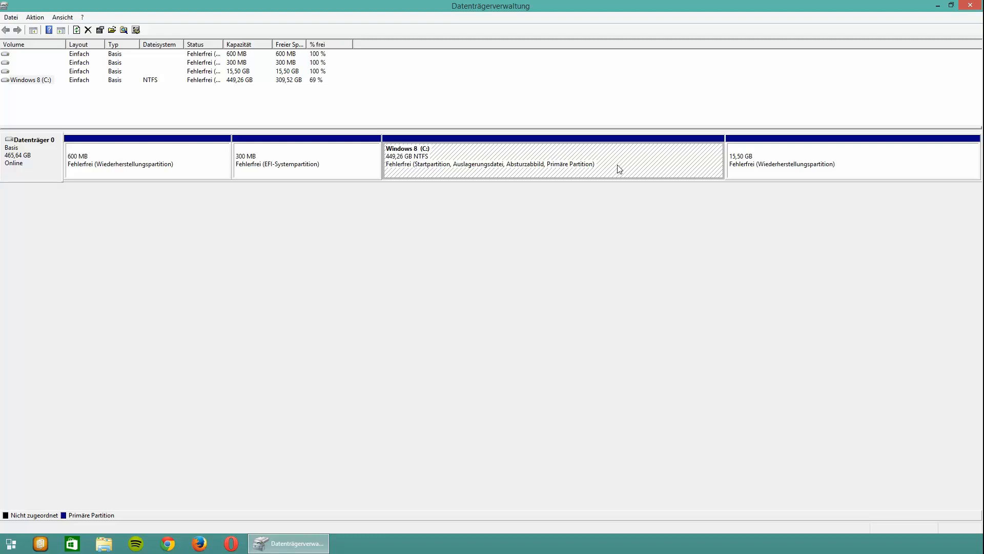
pyautogui.rightClick(619, 169)
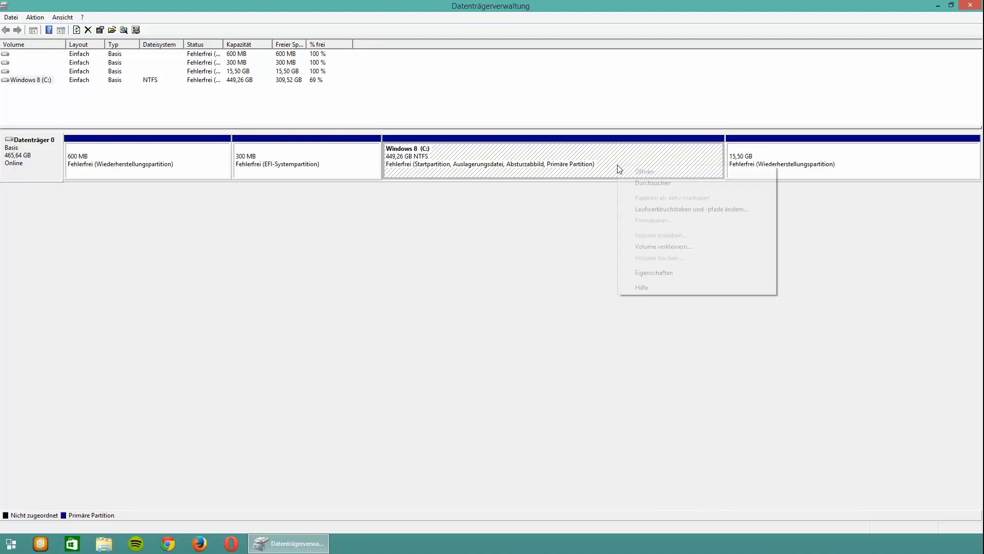
pyautogui.click(665, 248)
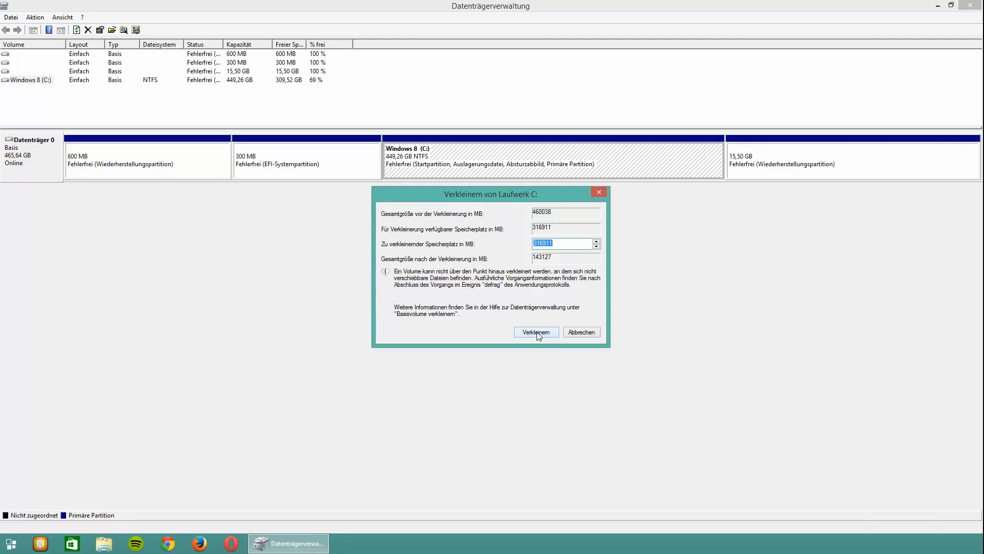
pyautogui.write('5000')
pyautogui.click(536, 332)
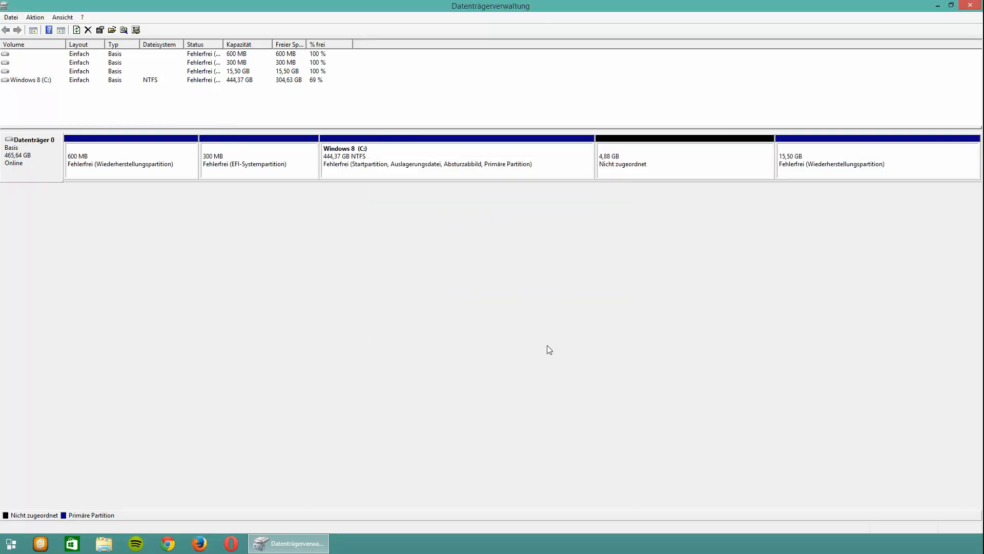
# - Set up a new simple volume of 5000 MB in the unallocated space, without a drive letter or path
pyautogui.click(666, 163)
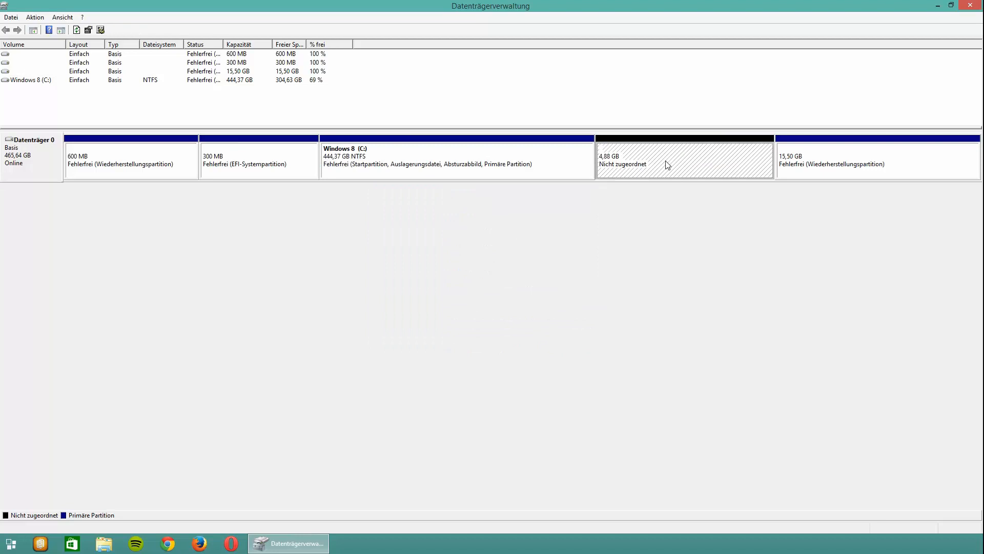
pyautogui.rightClick(667, 164)
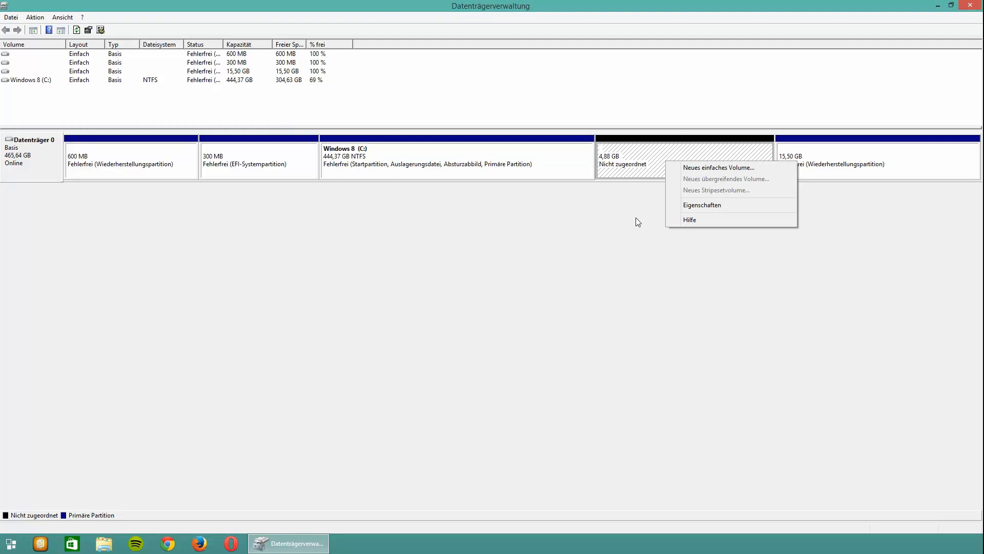
pyautogui.click(698, 167)
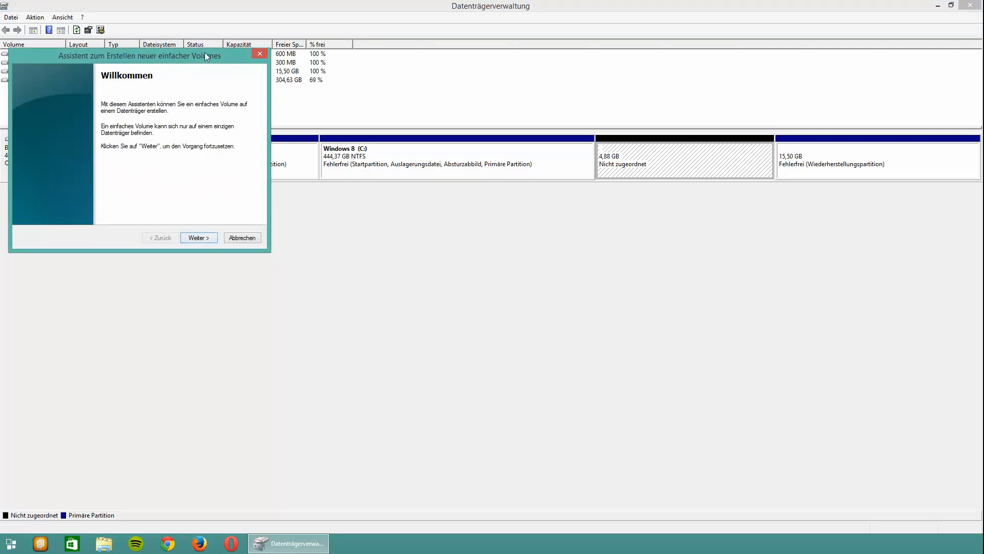
pyautogui.moveTo(204, 53); pyautogui.dragTo(472, 91)
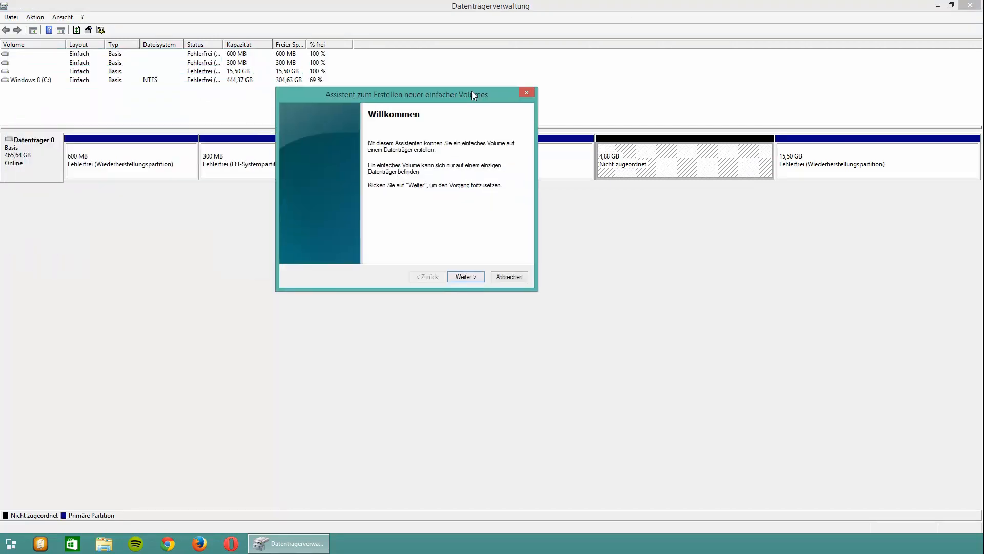
pyautogui.click(464, 277)
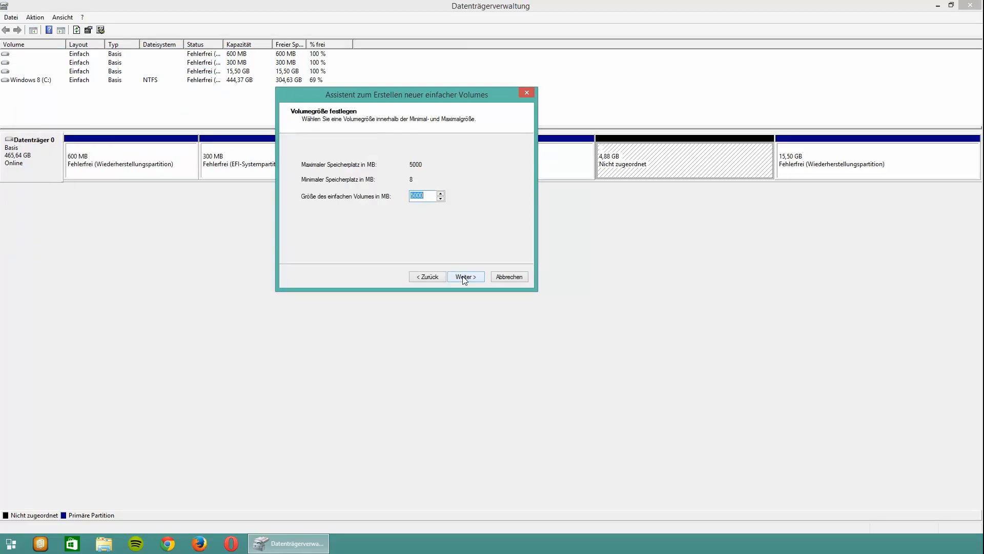
pyautogui.click(464, 277)
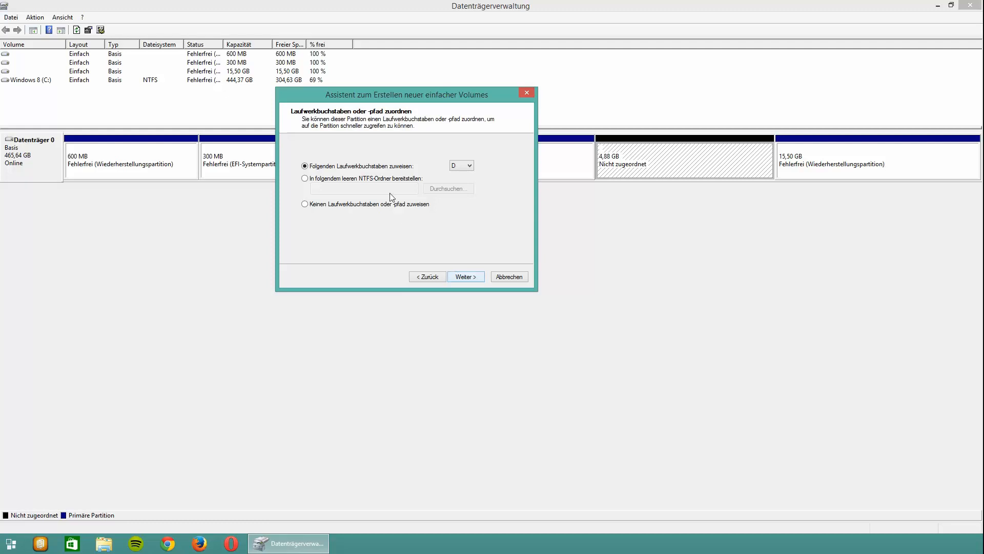
pyautogui.click(399, 204)
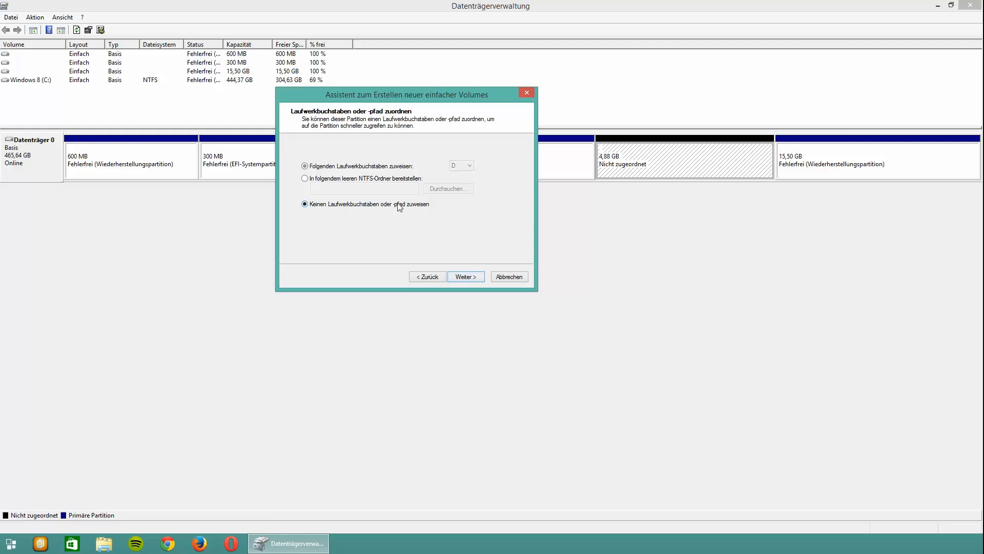
pyautogui.click(472, 278)
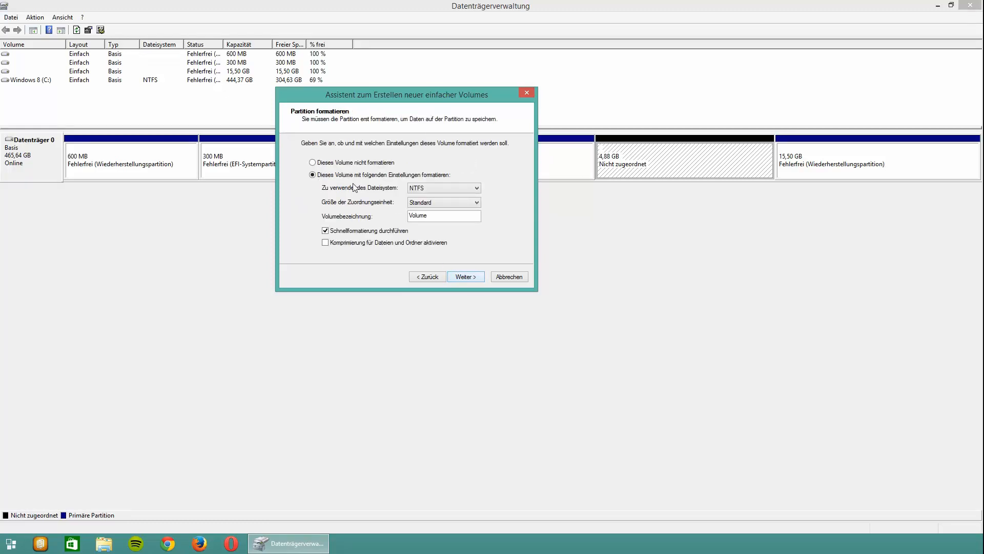
# - Quick-format the new volume as NTFS with the label swap and finish creating it
pyautogui.click(369, 163)
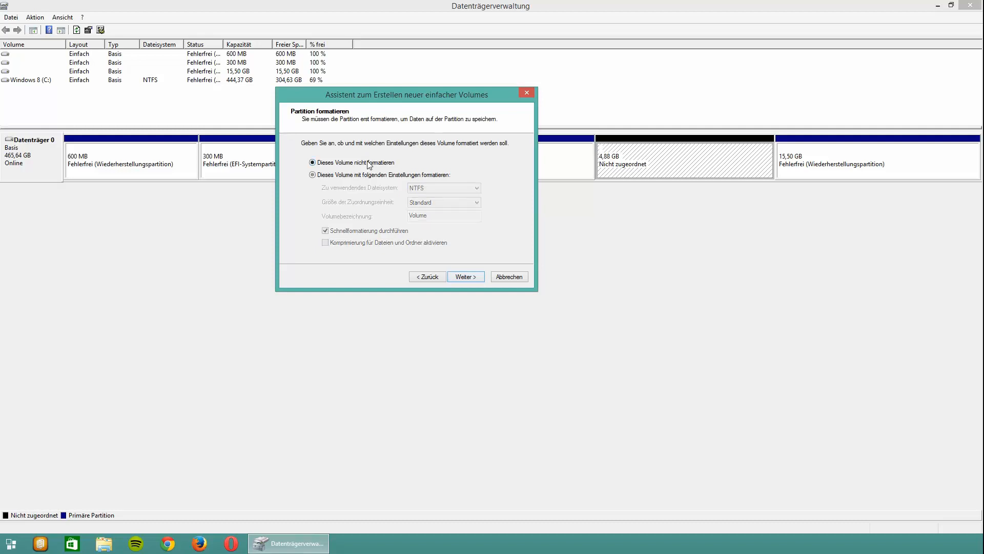
pyautogui.click(372, 175)
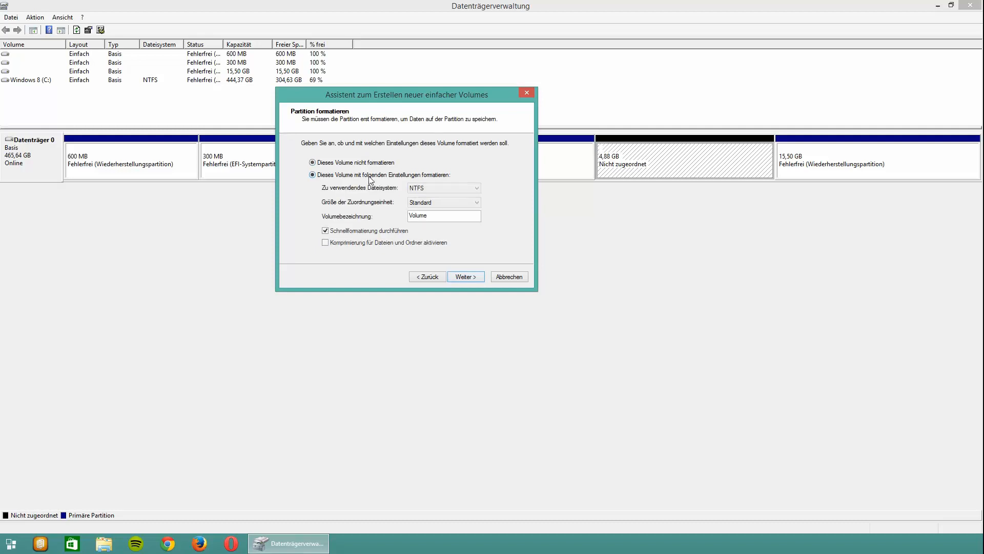
pyautogui.click(444, 215)
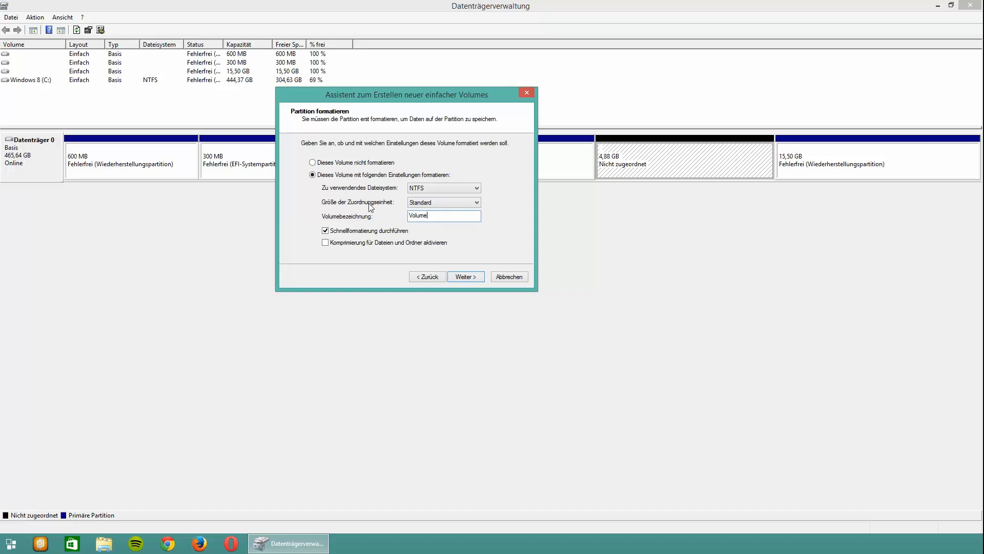
pyautogui.doubleClick(418, 215)
pyautogui.write('swap')
pyautogui.click(469, 279)
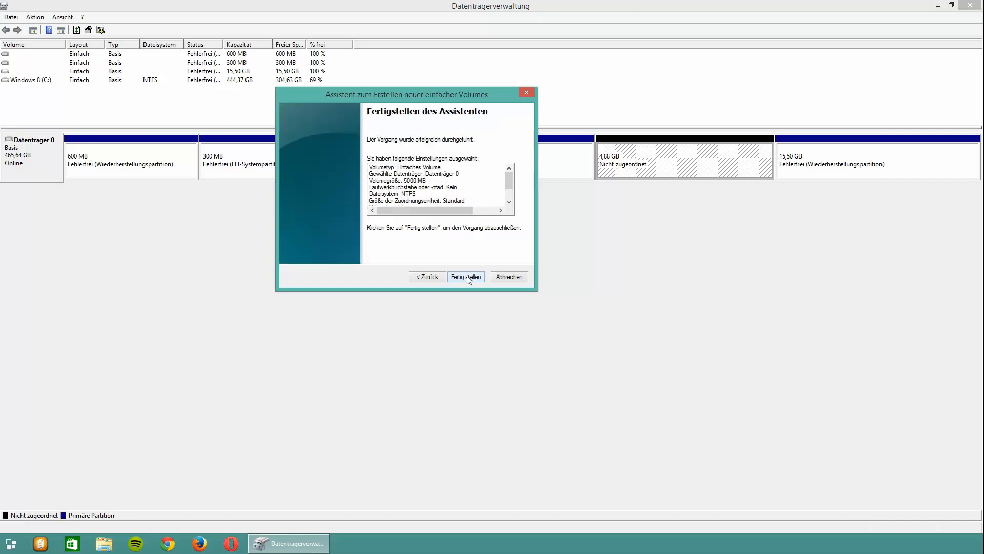
pyautogui.click(471, 281)
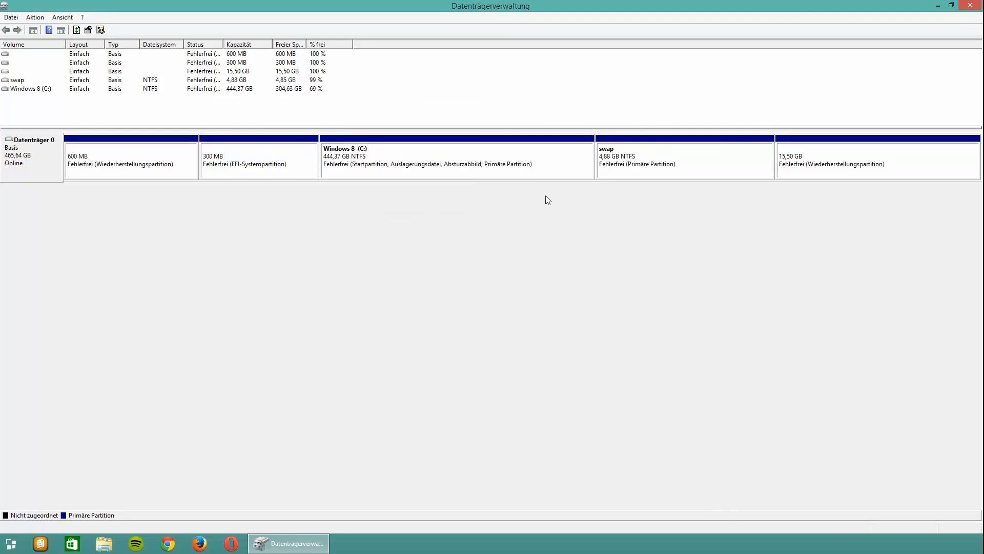
# - Shrink the Windows 8 (C:) volume by another 15000 MB
pyautogui.click(534, 166)
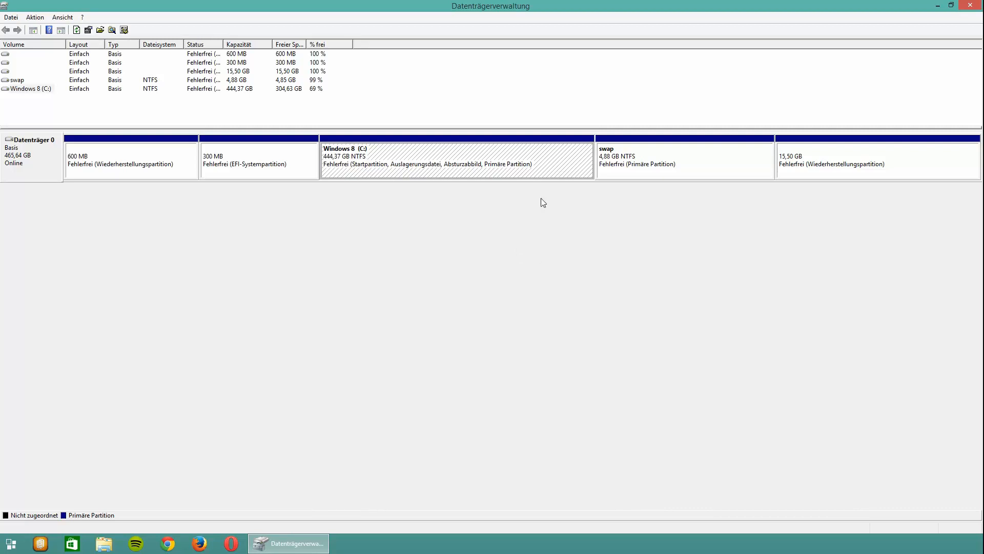
pyautogui.rightClick(528, 157)
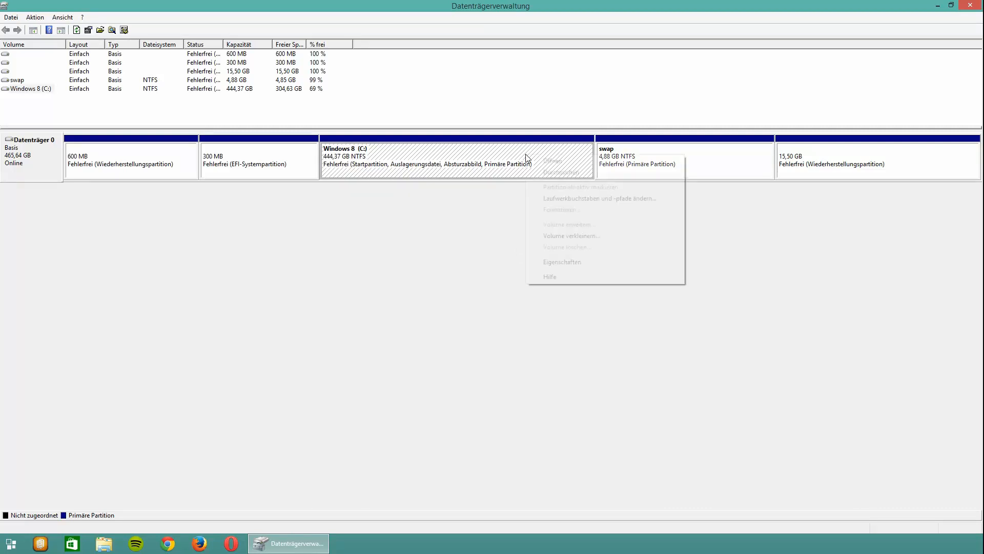
pyautogui.click(574, 237)
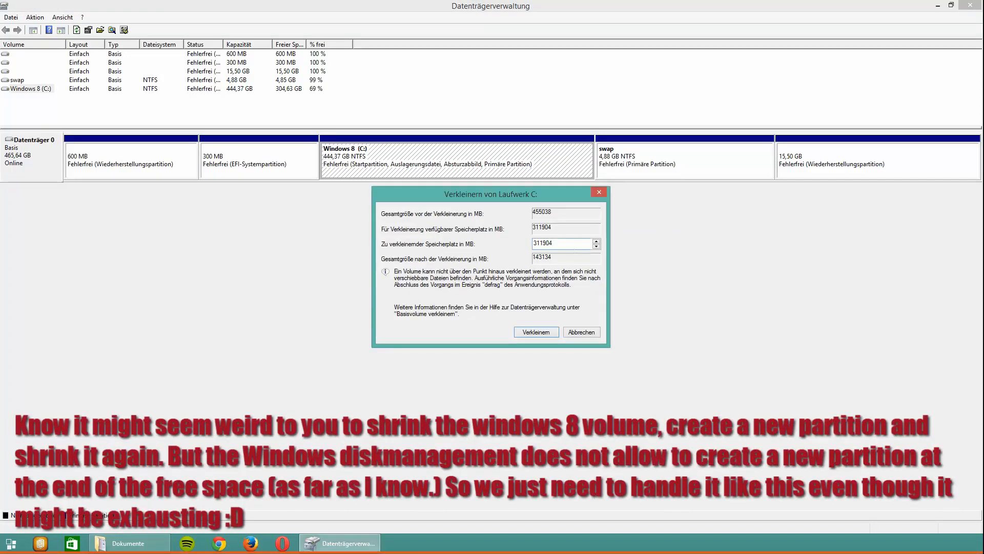
pyautogui.moveTo(554, 244); pyautogui.dragTo(484, 255)
pyautogui.write('15000')
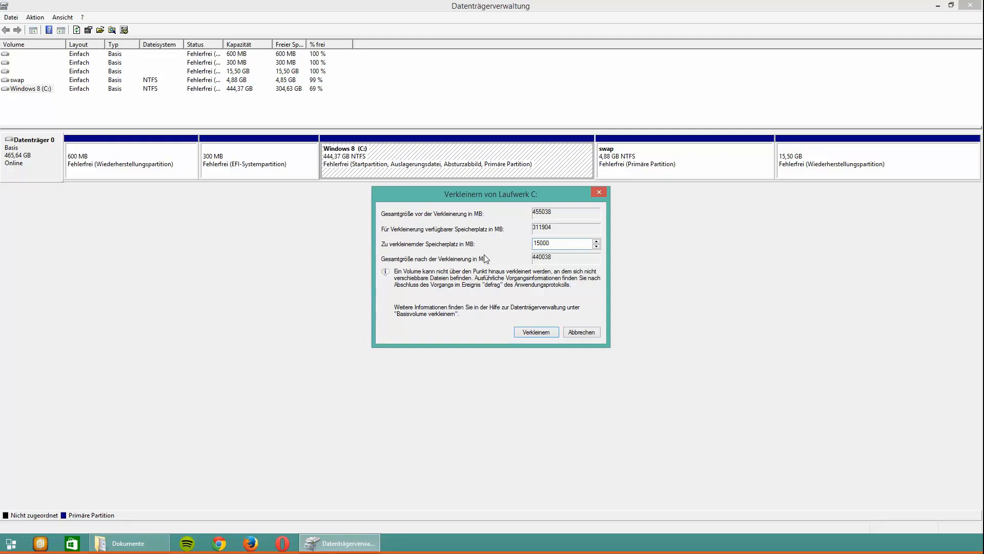
pyautogui.click(536, 332)
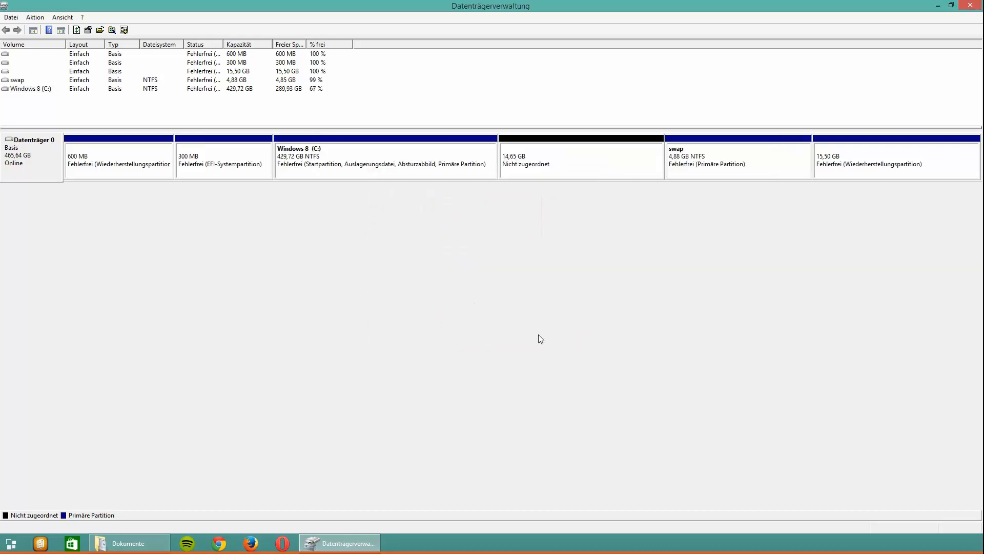
# - Set up a new simple volume of 14999 MB in the unallocated space before swap, without a drive letter or path
pyautogui.rightClick(585, 159)
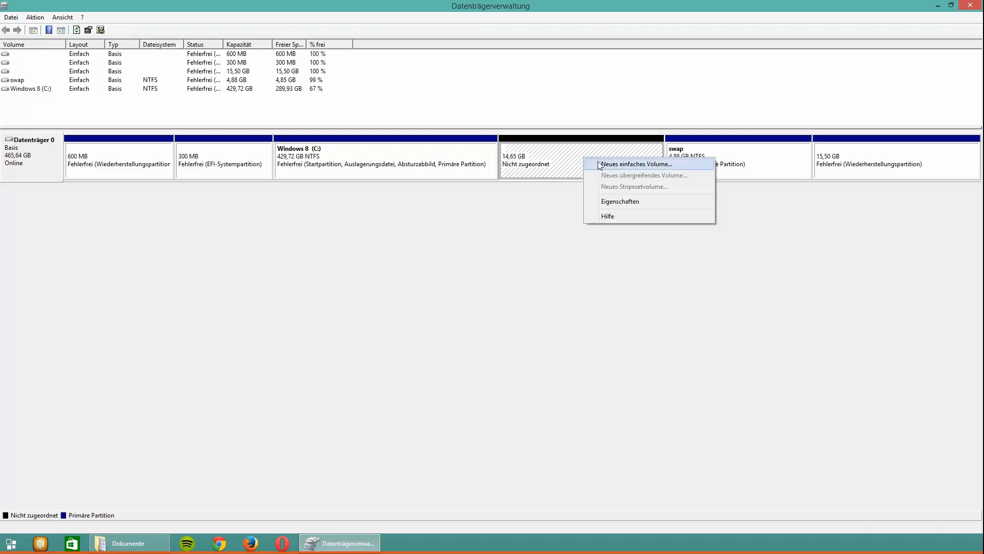
pyautogui.click(599, 164)
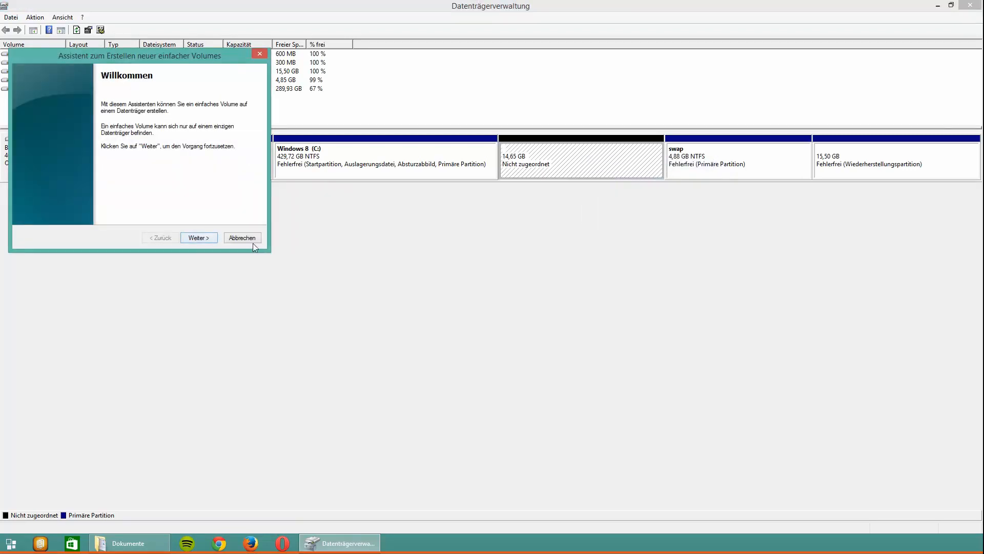
pyautogui.click(204, 239)
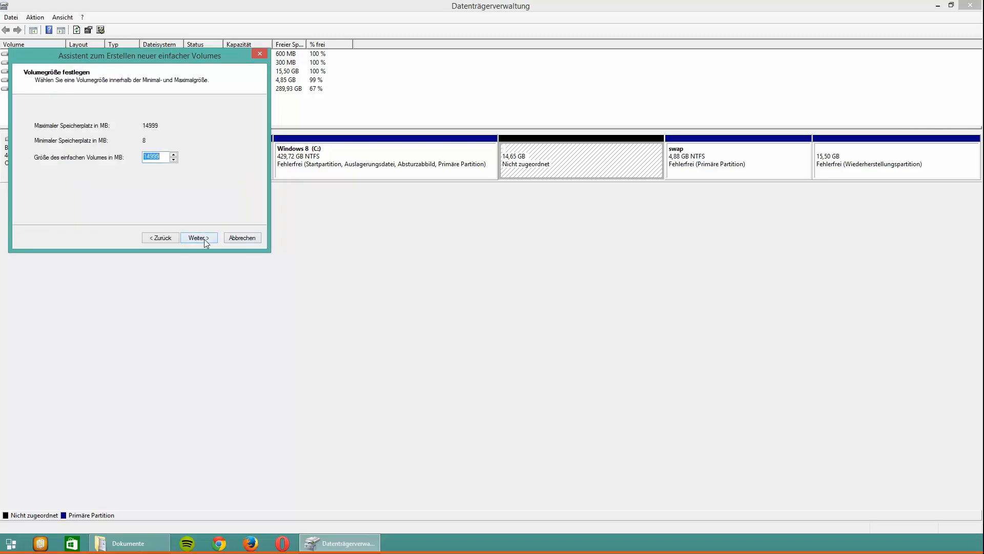
pyautogui.click(204, 239)
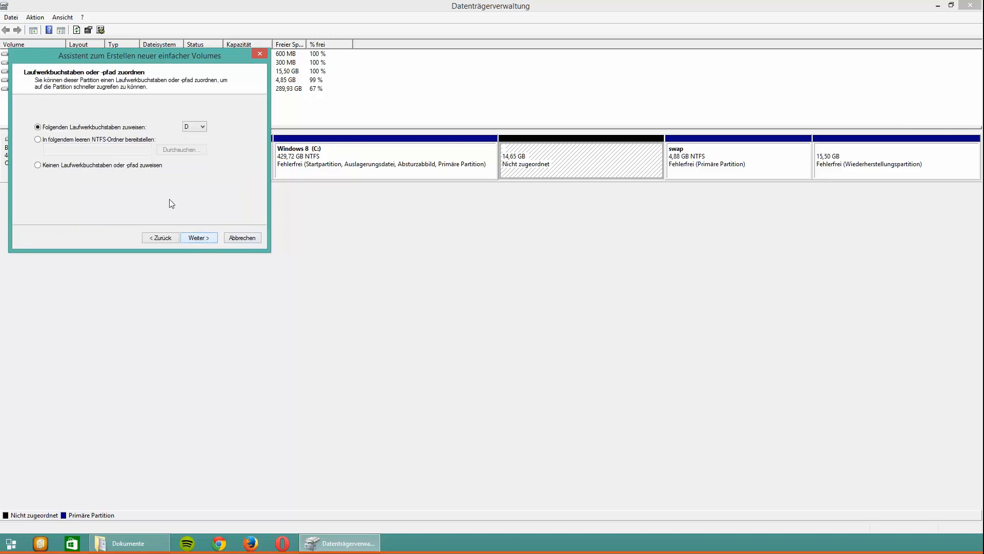
pyautogui.click(131, 165)
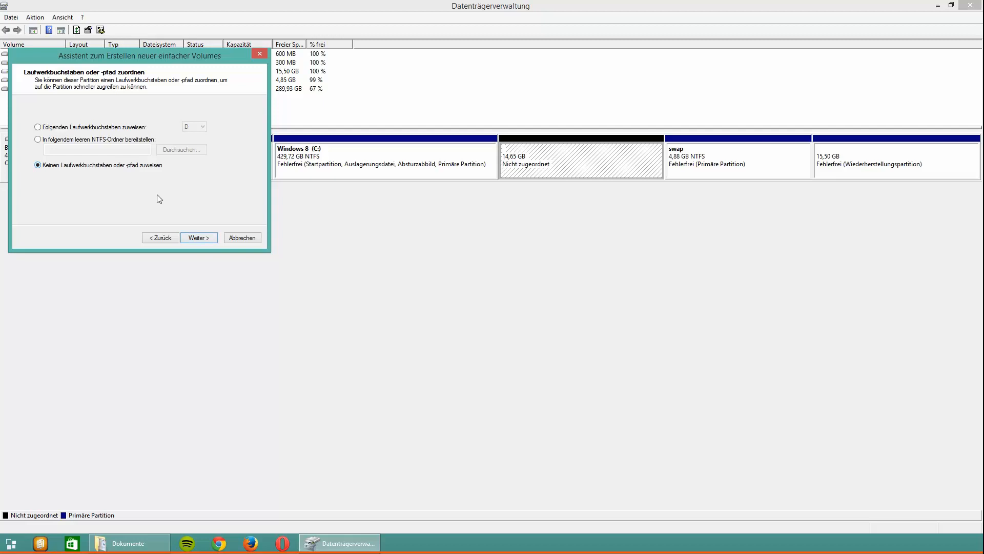
pyautogui.click(199, 238)
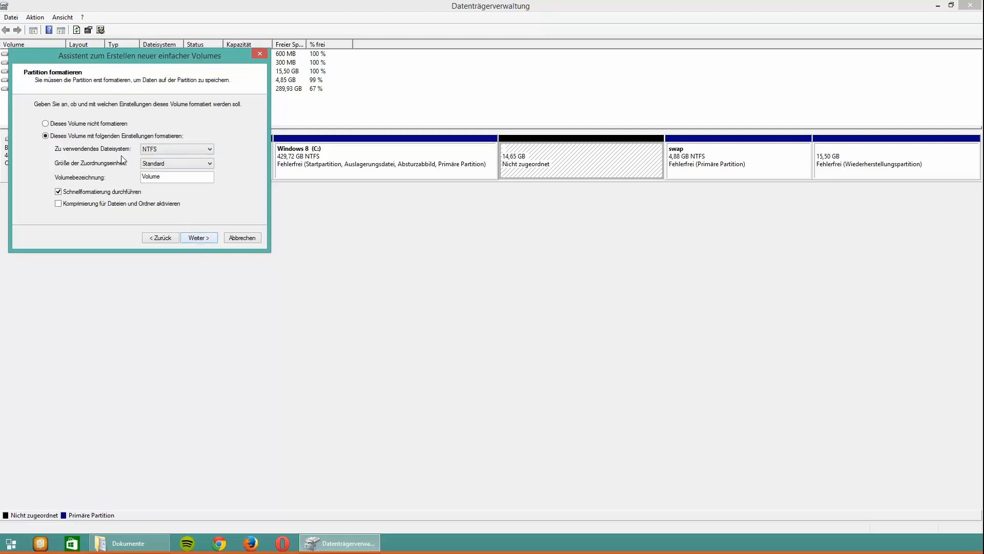
# - Label the new NTFS volume ubuntu and finish creating it
pyautogui.moveTo(168, 177); pyautogui.dragTo(33, 176)
pyautogui.write('ubuntu')
pyautogui.click(198, 238)
pyautogui.click(204, 239)
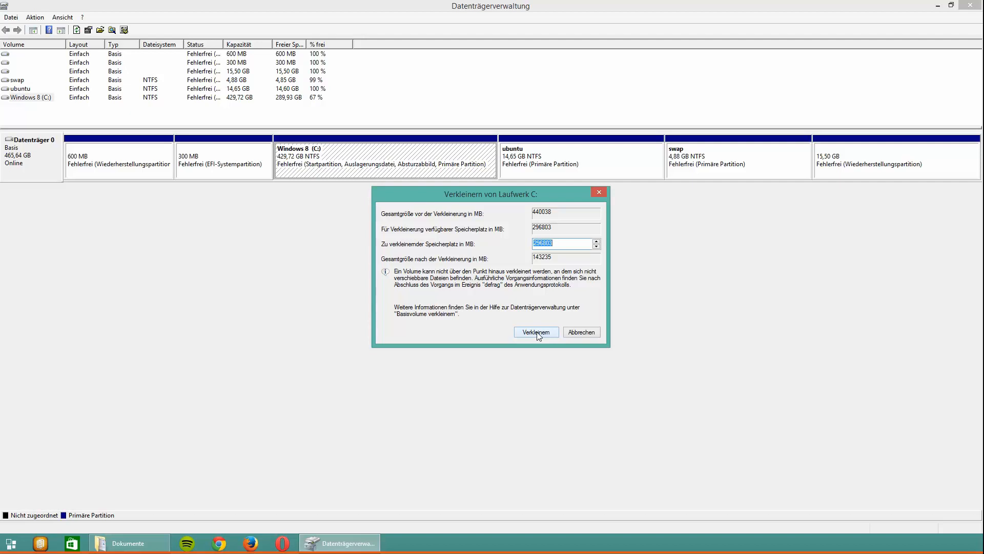
# - Shrink the Windows 8 (C:) volume by a further 62000 MB
pyautogui.write('62000')
pyautogui.click(535, 333)
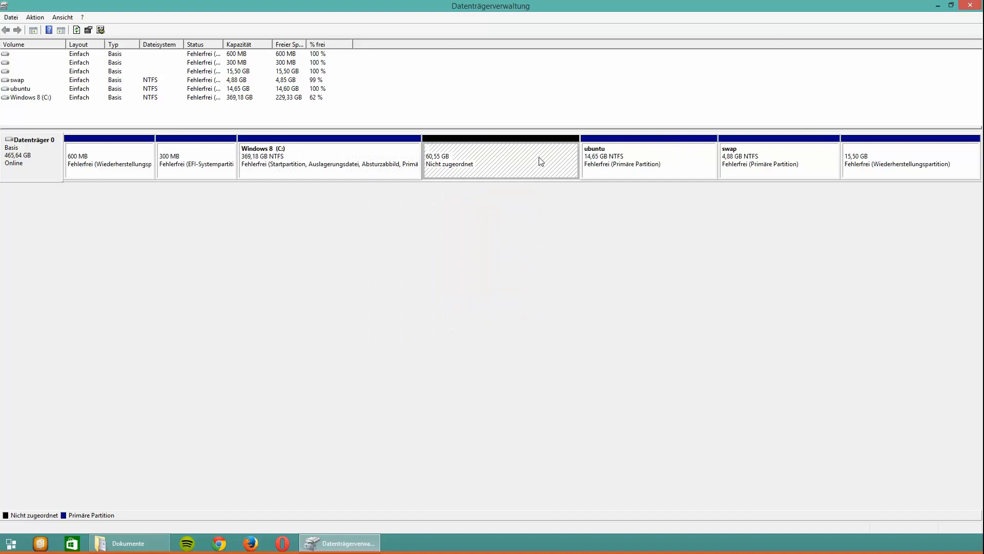
# - Create a 61999 MB volume with drive letter D, labelled windows 7, in the unallocated space, and close Disk Management
pyautogui.rightClick(521, 167)
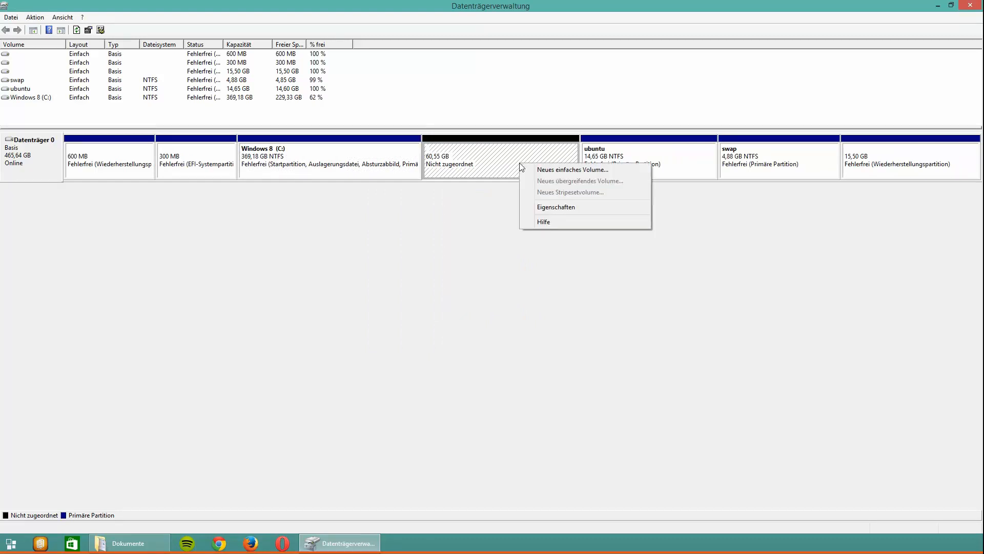
pyautogui.click(561, 171)
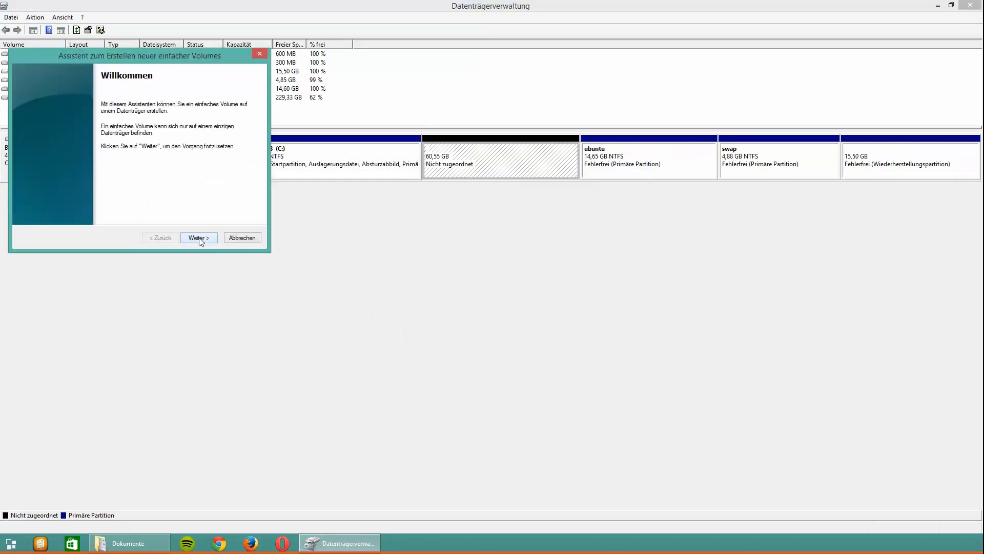
pyautogui.click(199, 239)
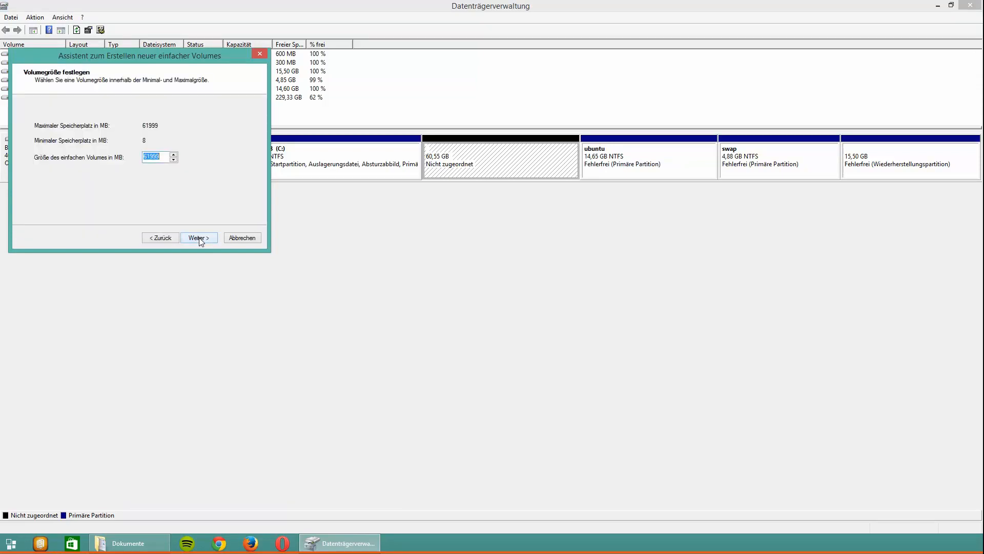
pyautogui.click(200, 239)
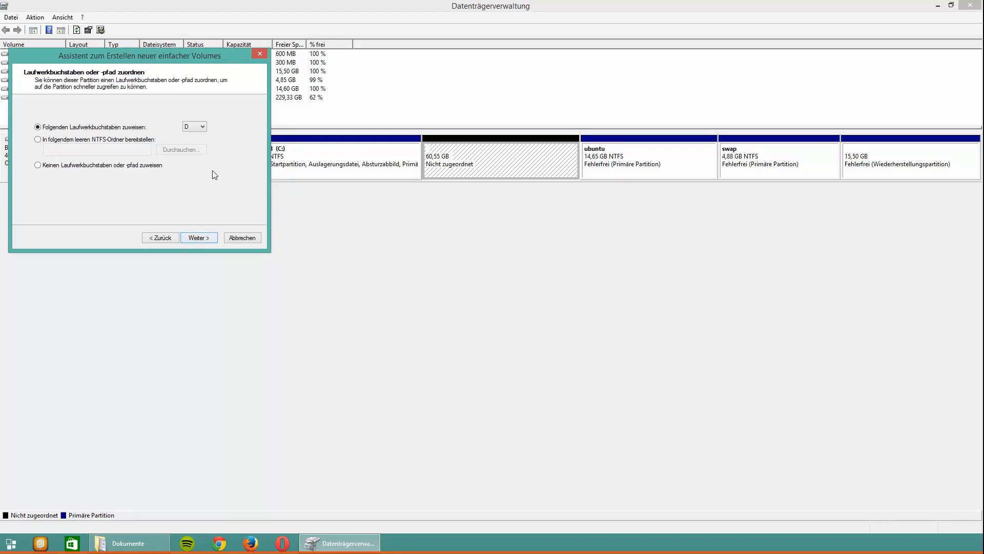
pyautogui.click(198, 238)
pyautogui.write('windows')
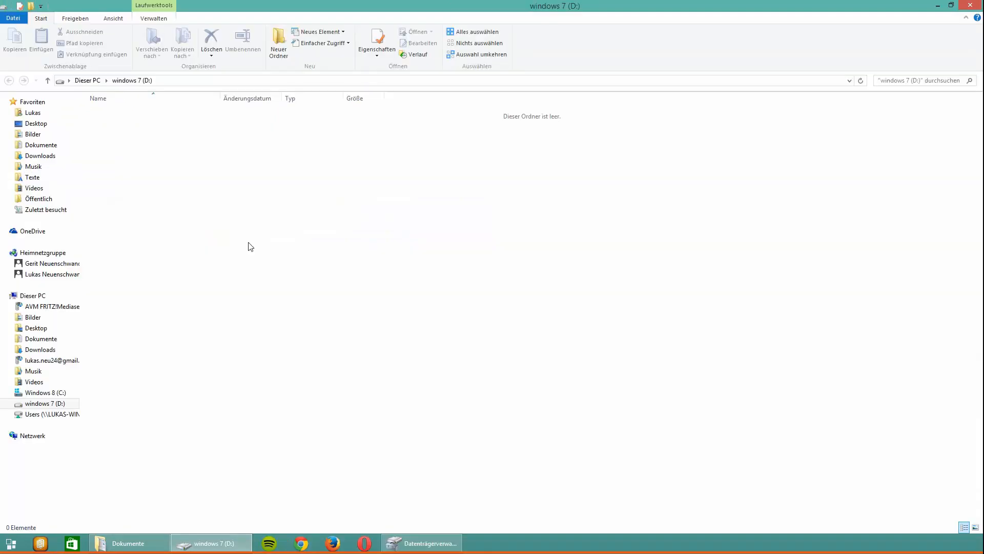
pyautogui.click(968, 11)
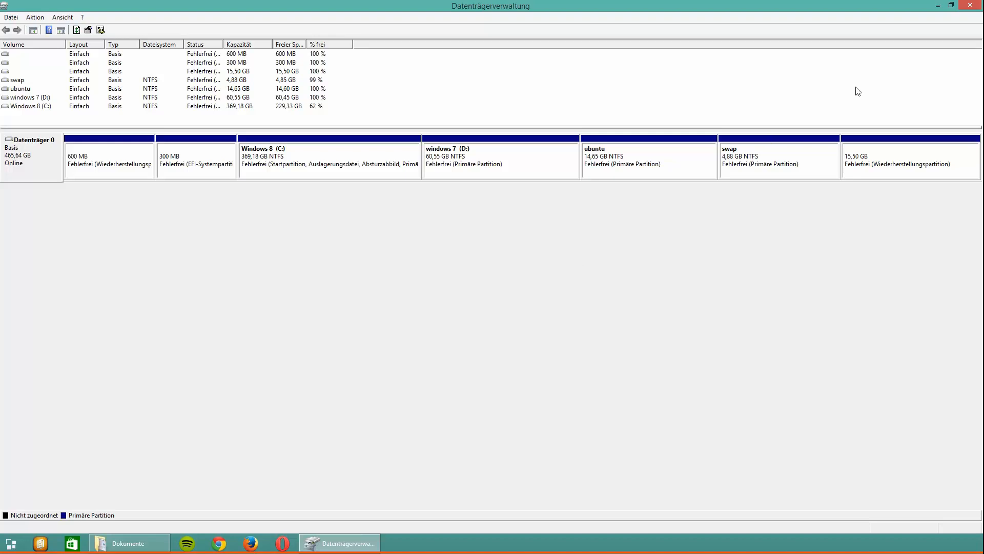
pyautogui.click(972, 5)
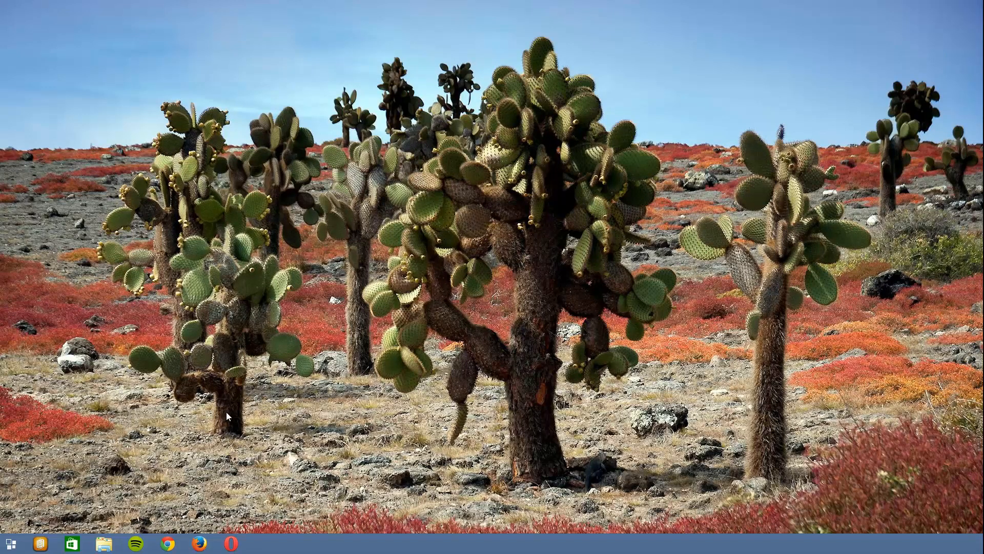
# - Switch to Opera and search Google for mini tool partition wizard
pyautogui.click(231, 548)
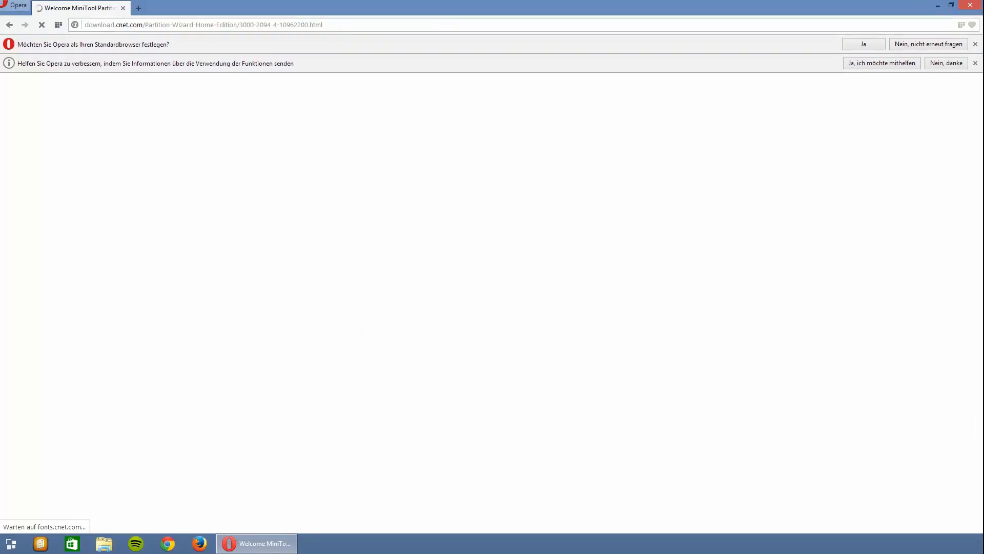
pyautogui.click(386, 26)
pyautogui.write('min')
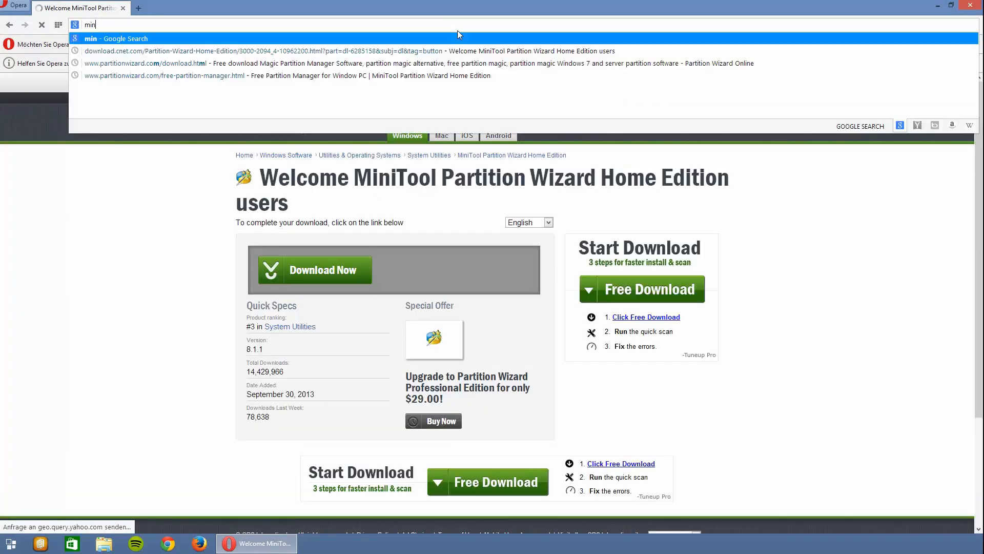
pyautogui.write('i tool')
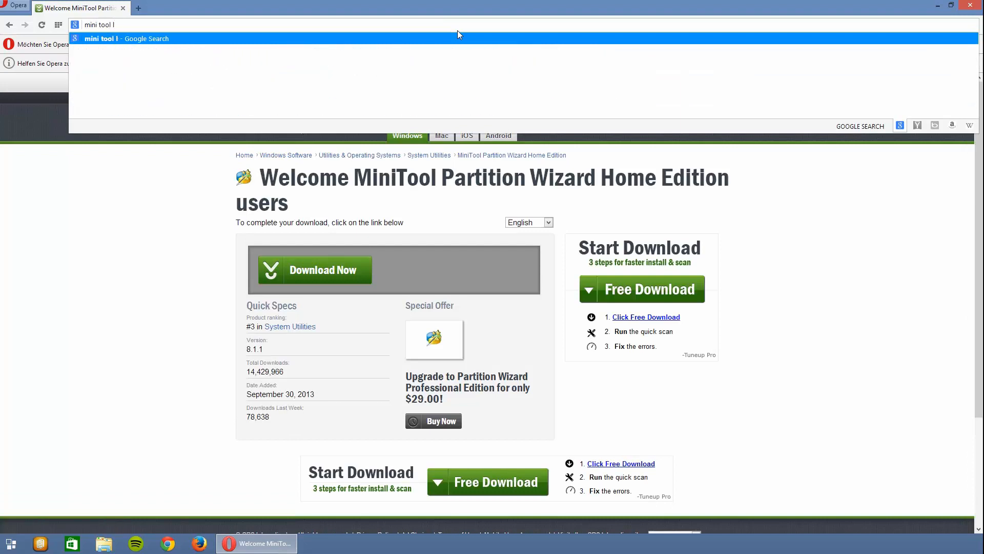
pyautogui.write(' partition wizard')
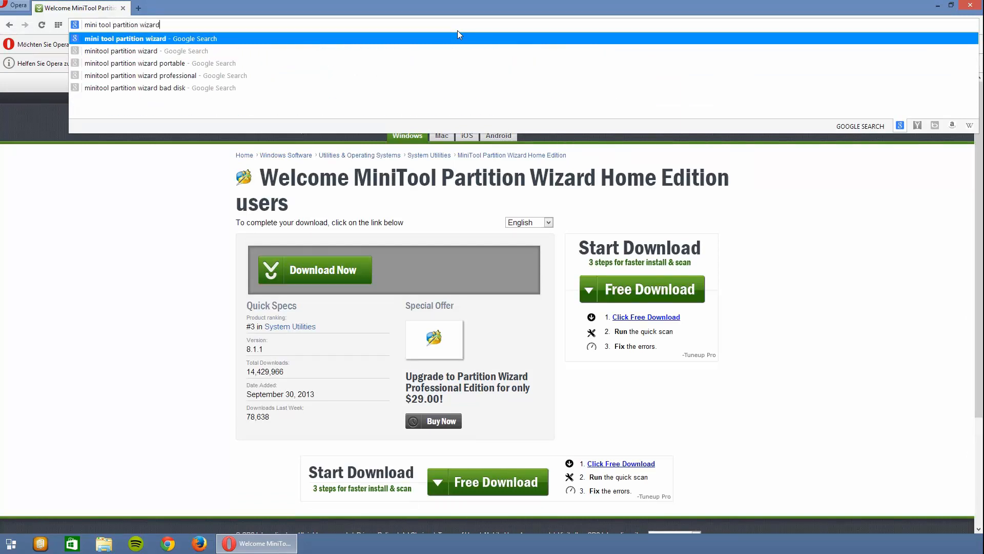
pyautogui.press('Return')
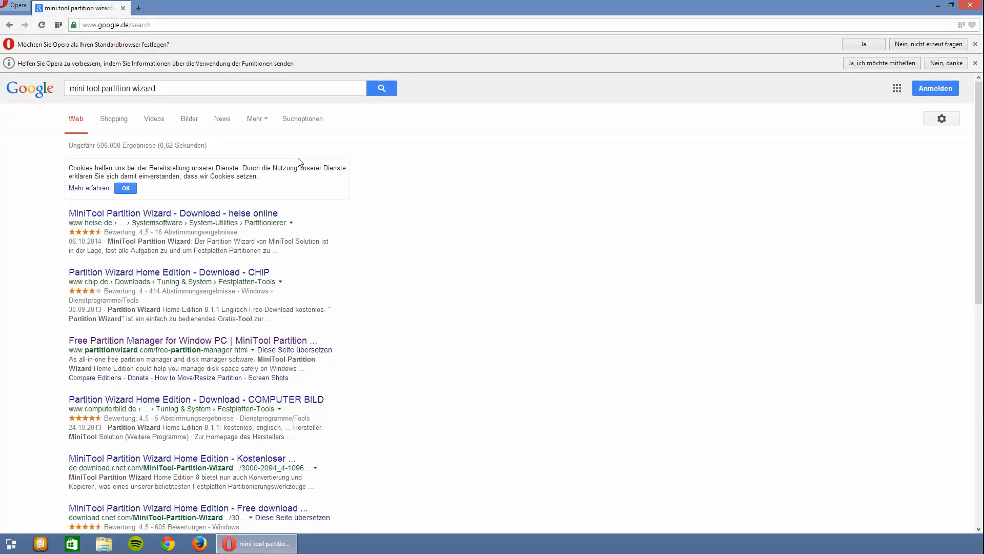
# - Download MiniTool Partition Wizard Home Edition through partitionwizard.com, run the installer pwhe8.exe and close the browser
pyautogui.click(208, 342)
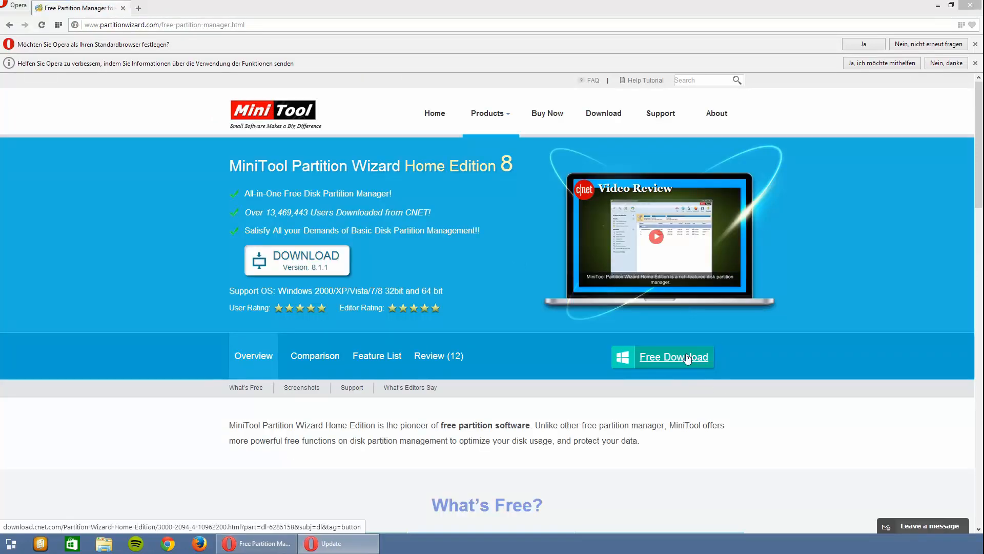
pyautogui.click(689, 359)
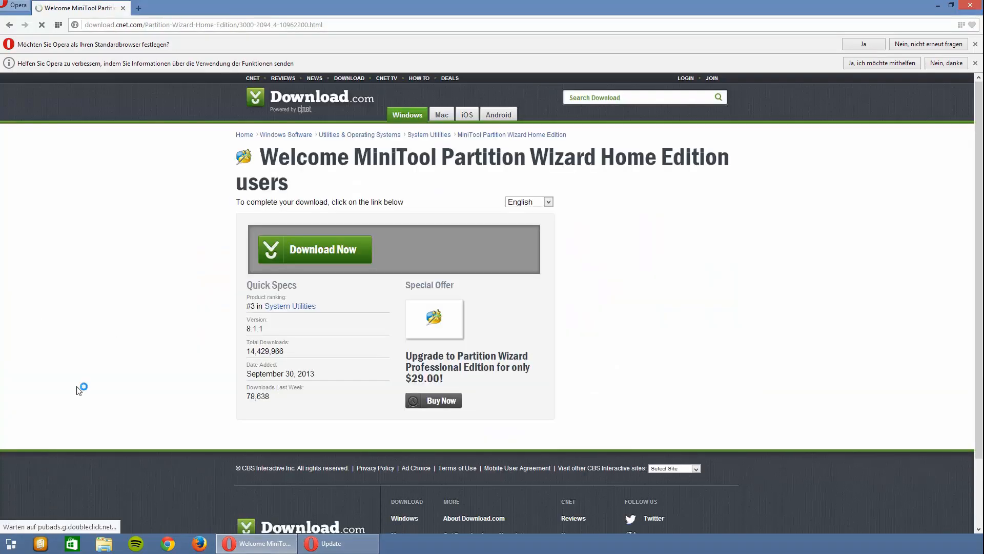
pyautogui.click(337, 276)
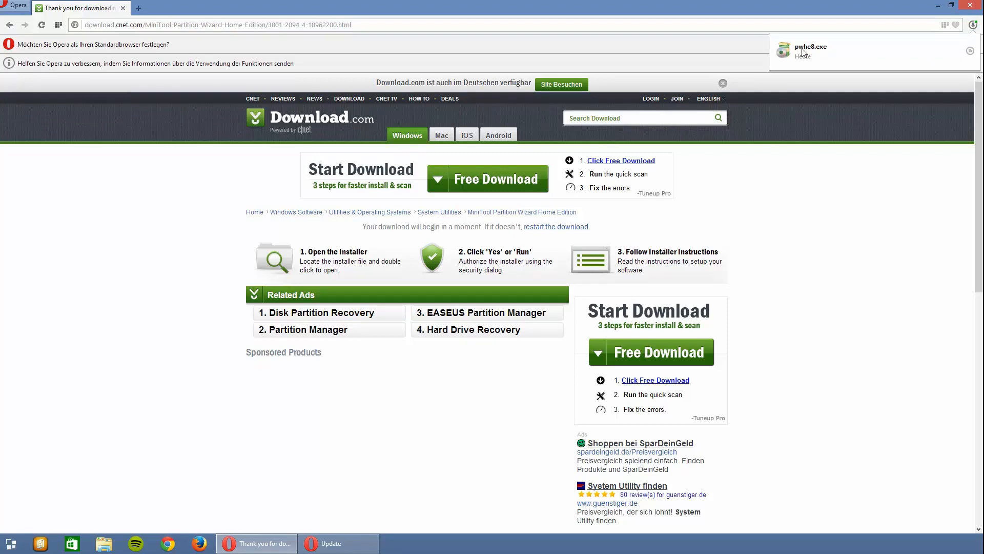
pyautogui.doubleClick(804, 53)
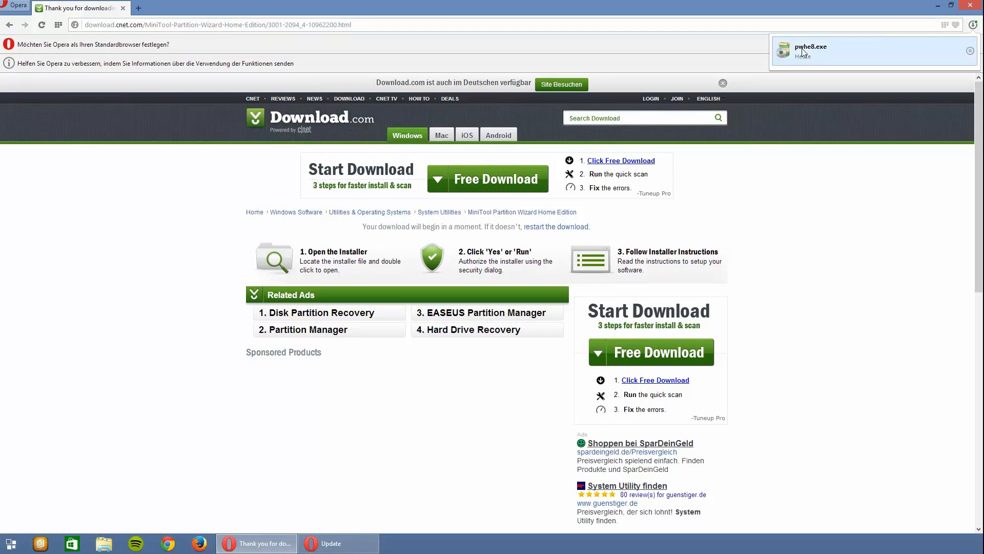
pyautogui.click(968, 8)
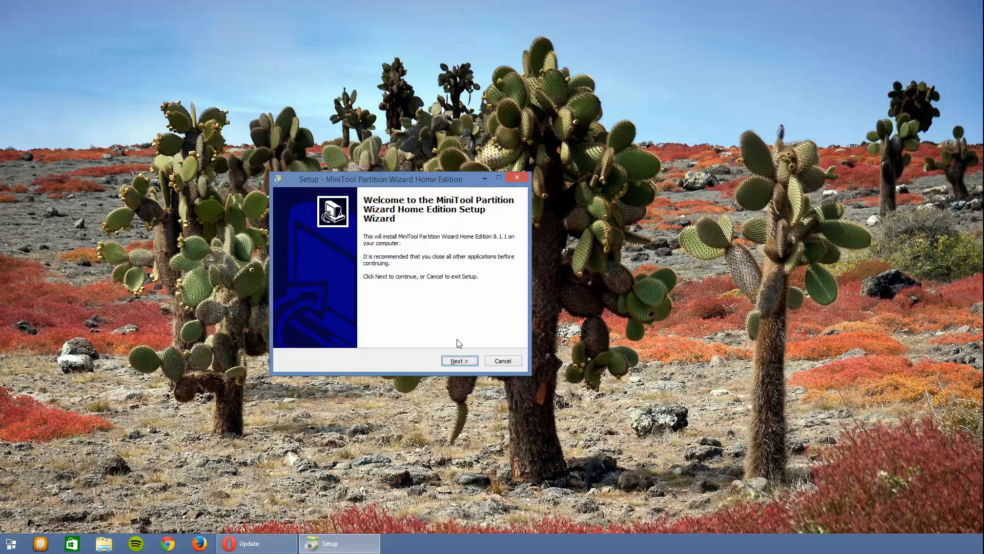
# - Accept the license agreement and remove the version number 8.1.1 from the installation folder's name
pyautogui.click(463, 362)
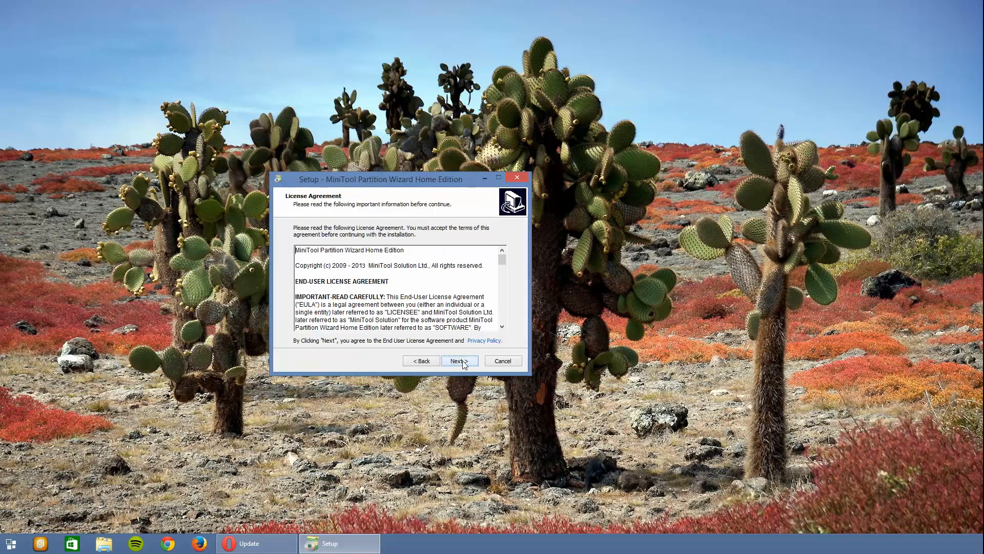
pyautogui.click(463, 362)
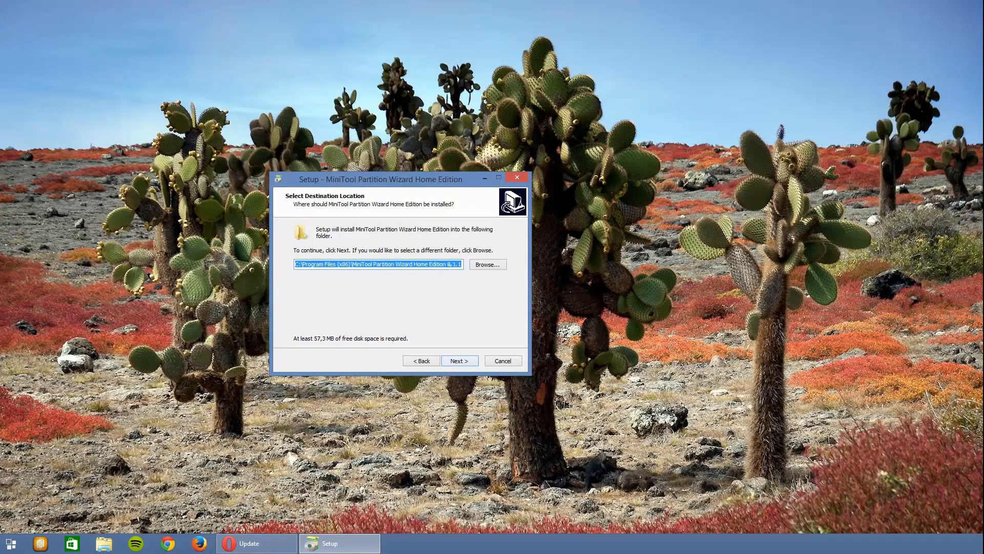
pyautogui.moveTo(446, 264); pyautogui.dragTo(479, 270)
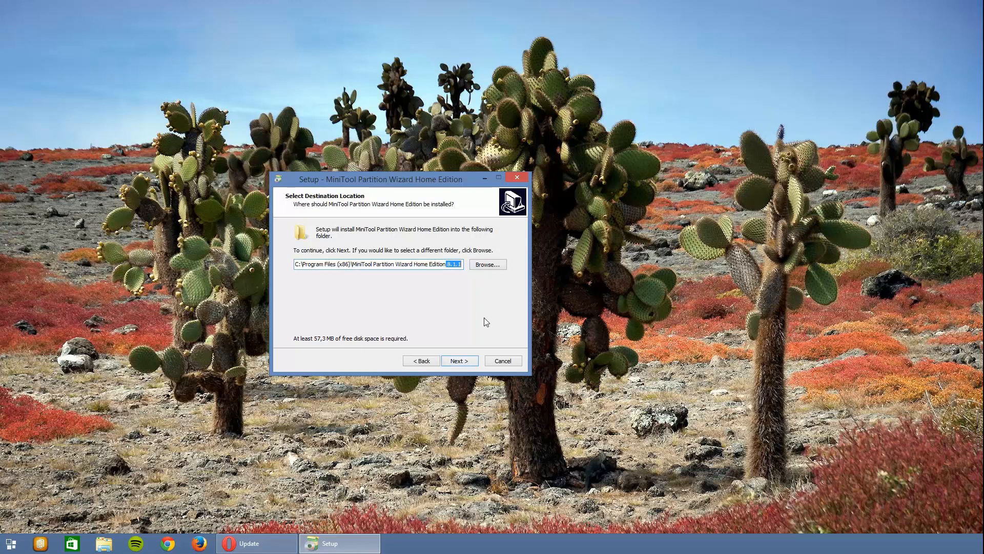
pyautogui.press('BackSpace')
pyautogui.click(463, 362)
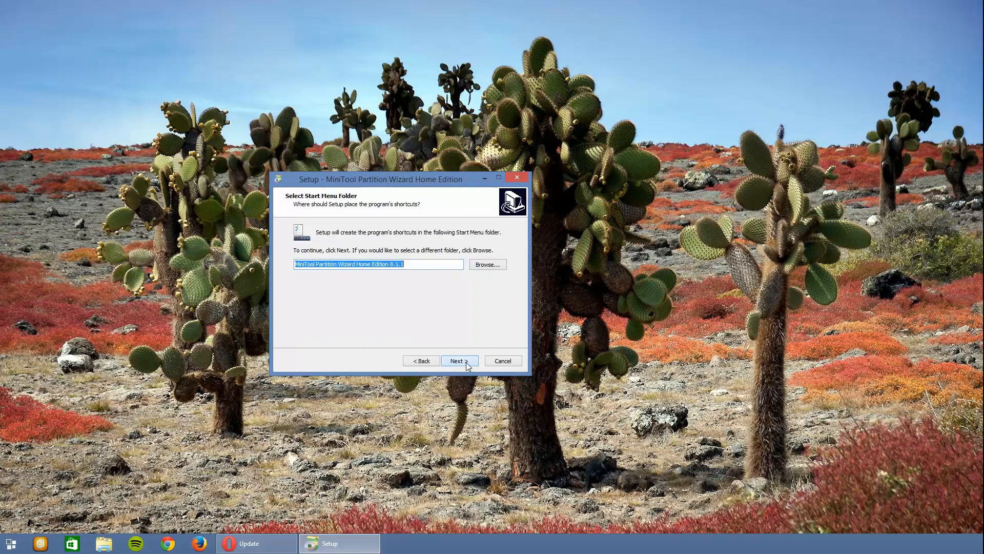
# - Remove 8.1.1 from the Start menu folder's name and install the program with a desktop icon
pyautogui.click(416, 265)
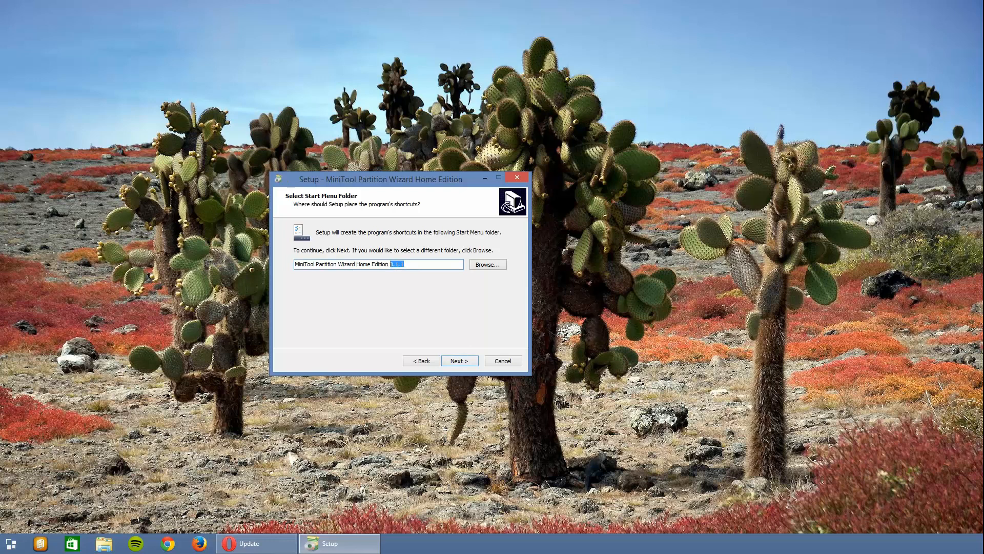
pyautogui.press('BackSpace')
pyautogui.click(457, 361)
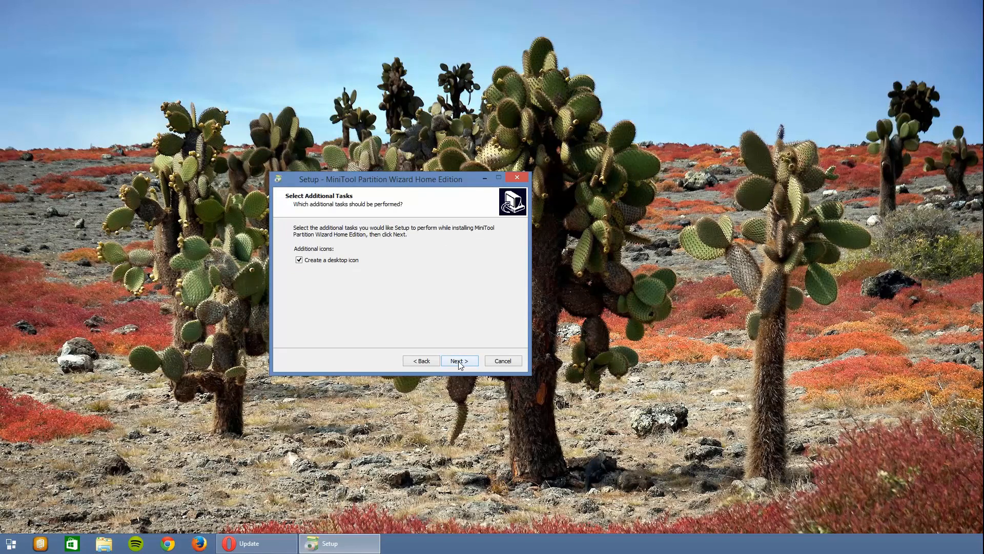
pyautogui.click(459, 361)
pyautogui.click(459, 361)
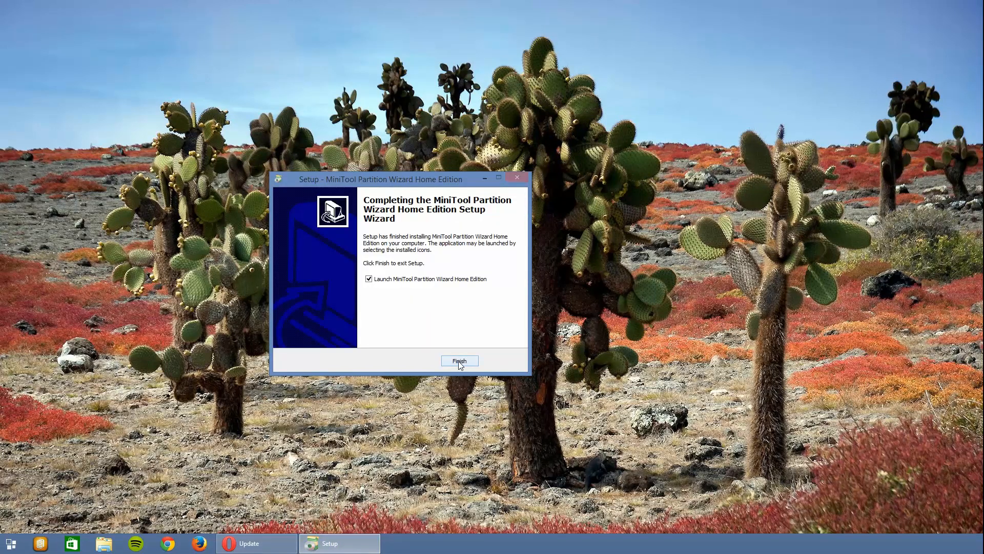
# - Finish the setup and open MiniTool Partition Wizard in a maximized window
pyautogui.click(459, 361)
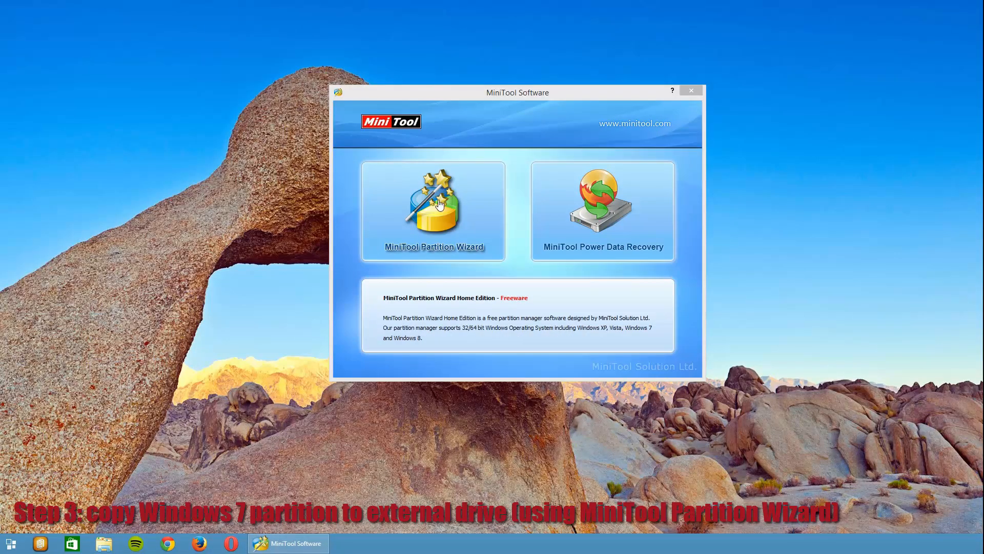
pyautogui.click(440, 204)
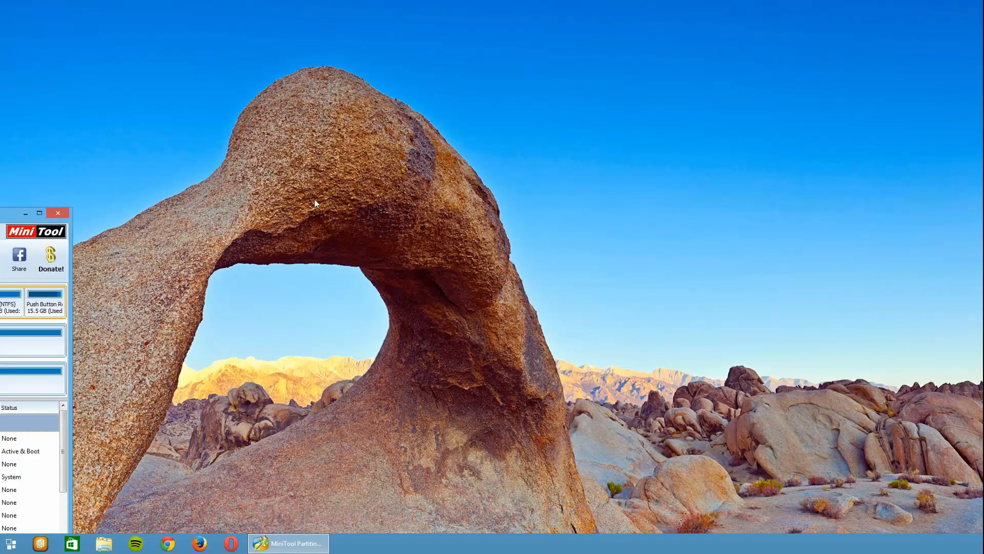
pyautogui.moveTo(17, 212); pyautogui.dragTo(541, 4)
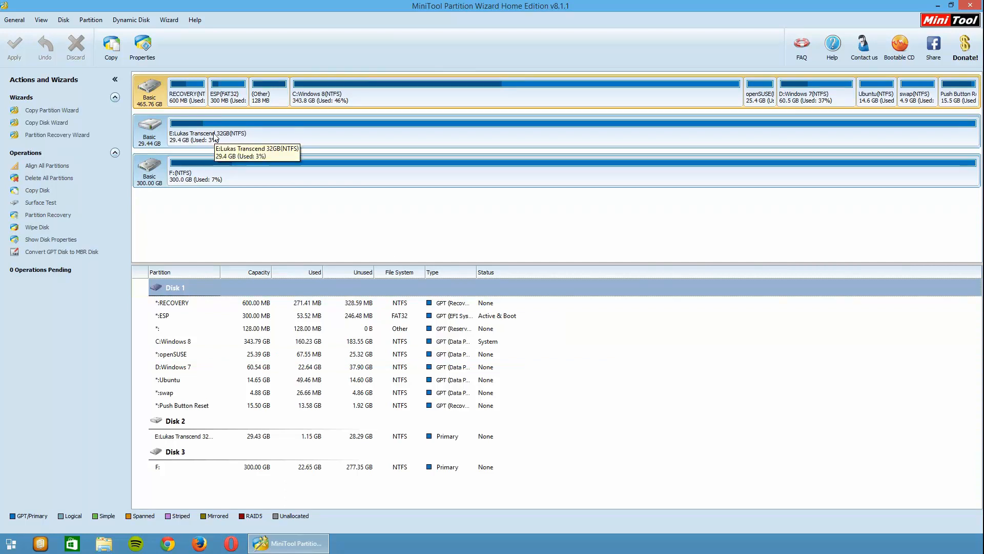
pyautogui.click(224, 178)
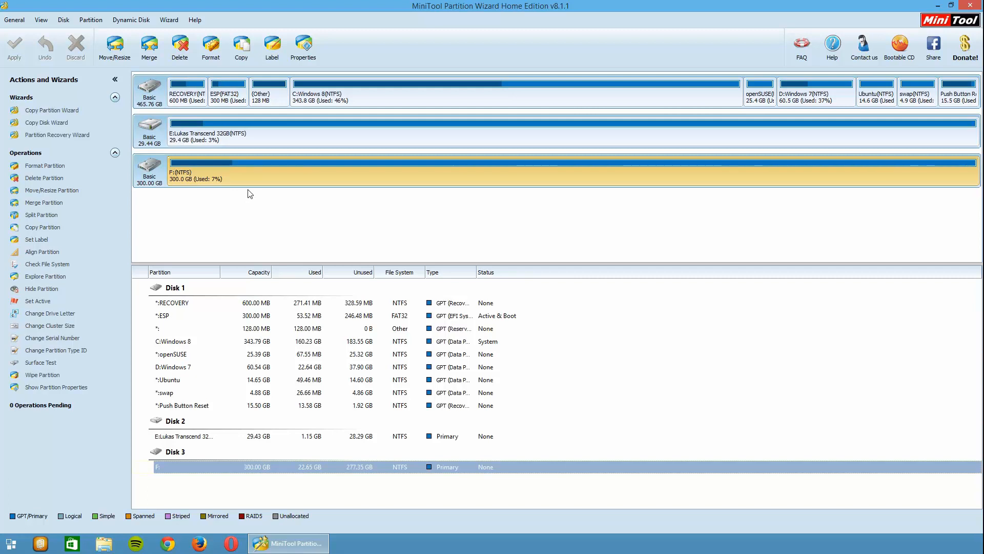
# - Shrink the E: partition on Disk 2 to about 2556 MB, leaving about 27522 MB unallocated after it
pyautogui.rightClick(214, 137)
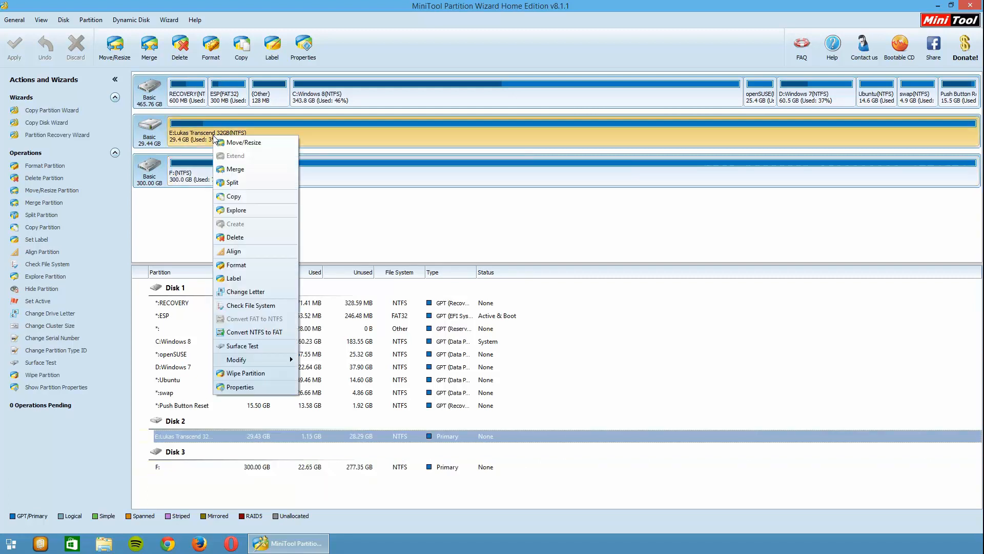
pyautogui.click(245, 143)
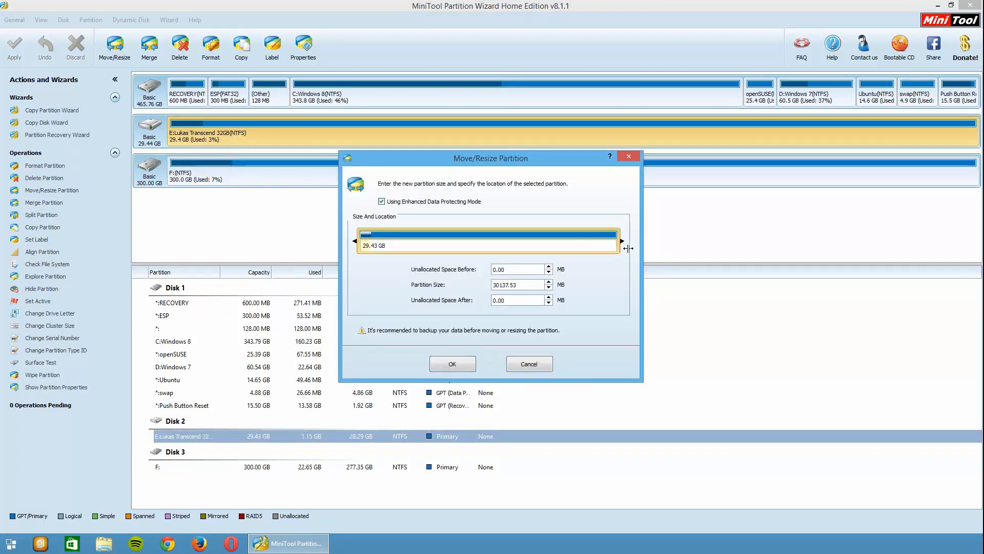
pyautogui.moveTo(628, 248); pyautogui.dragTo(391, 261)
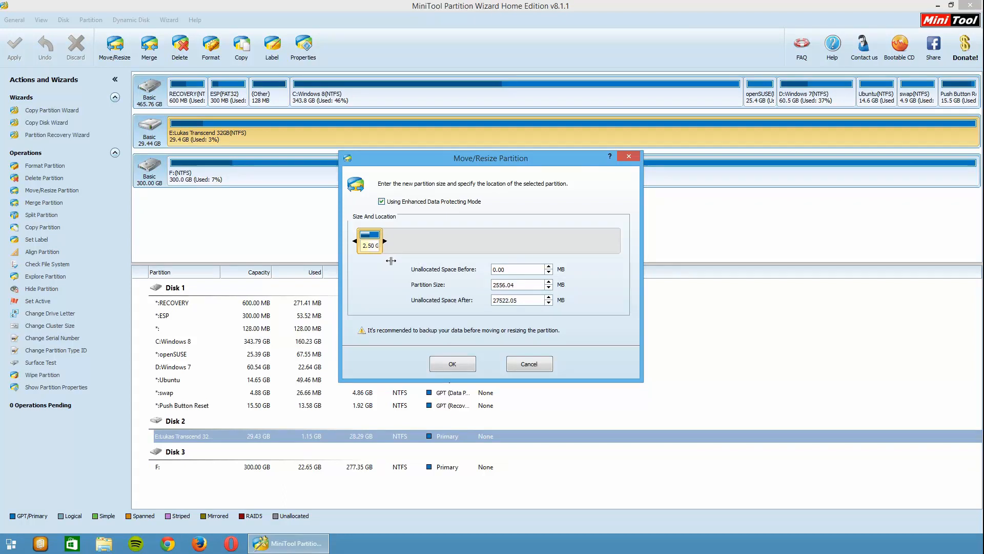
pyautogui.click(460, 363)
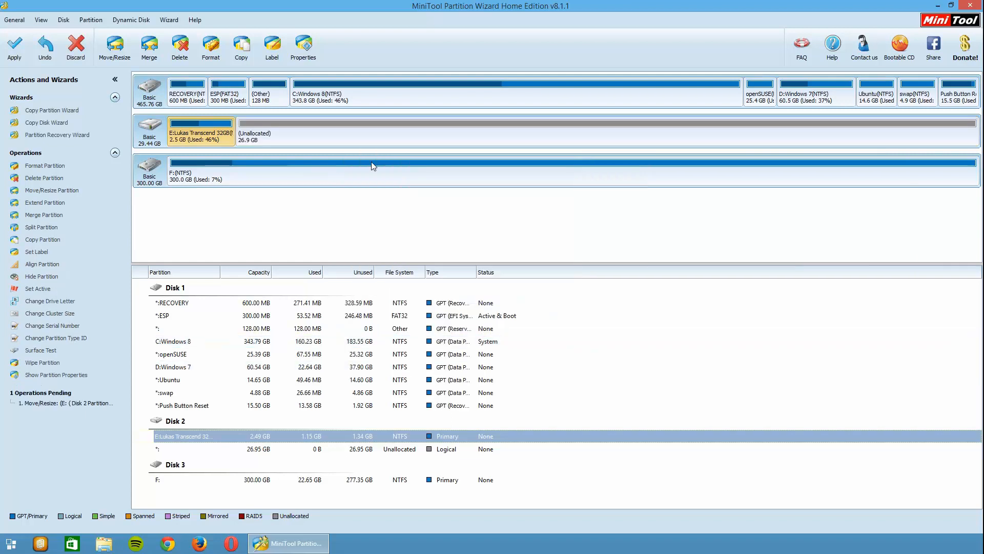
# - Copy the F: partition from Disk 3 into the 26.95 GB unallocated space on Disk 2, creating it as a primary partition
pyautogui.click(297, 136)
pyautogui.click(285, 178)
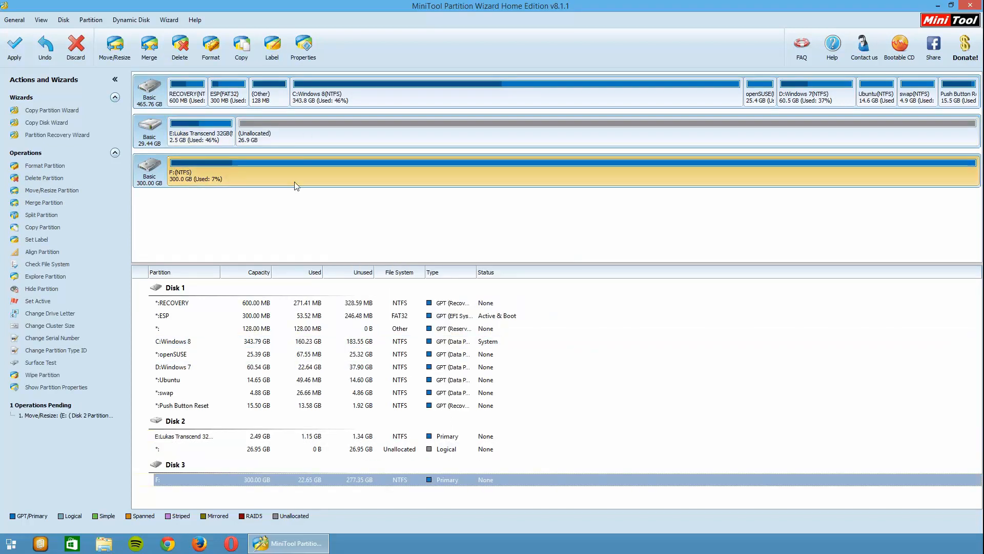
pyautogui.rightClick(232, 177)
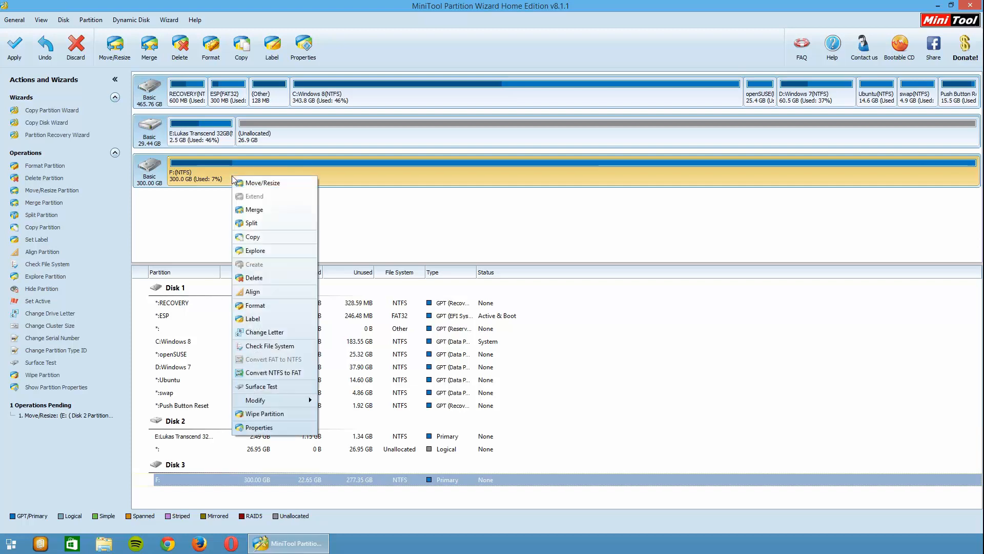
pyautogui.click(282, 236)
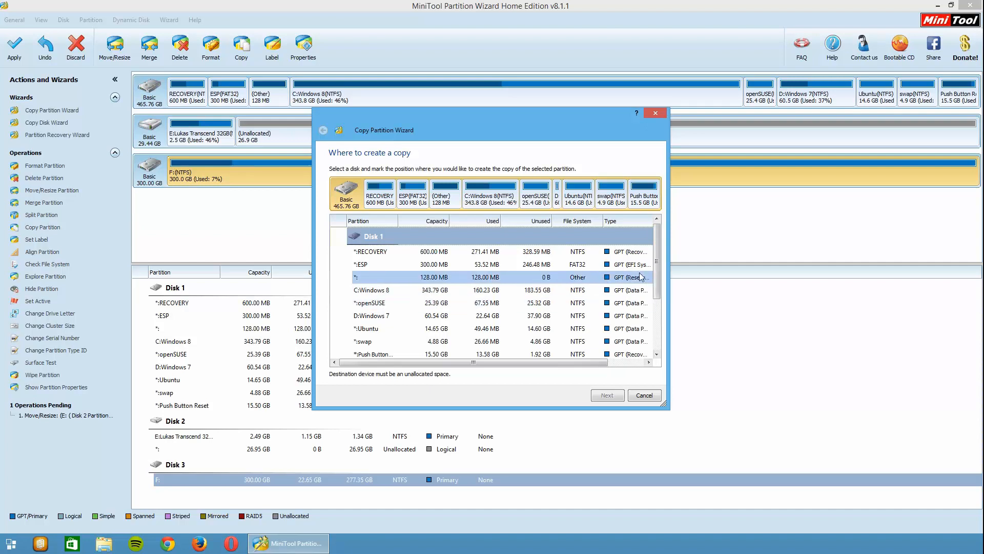
pyautogui.moveTo(657, 266); pyautogui.dragTo(663, 321)
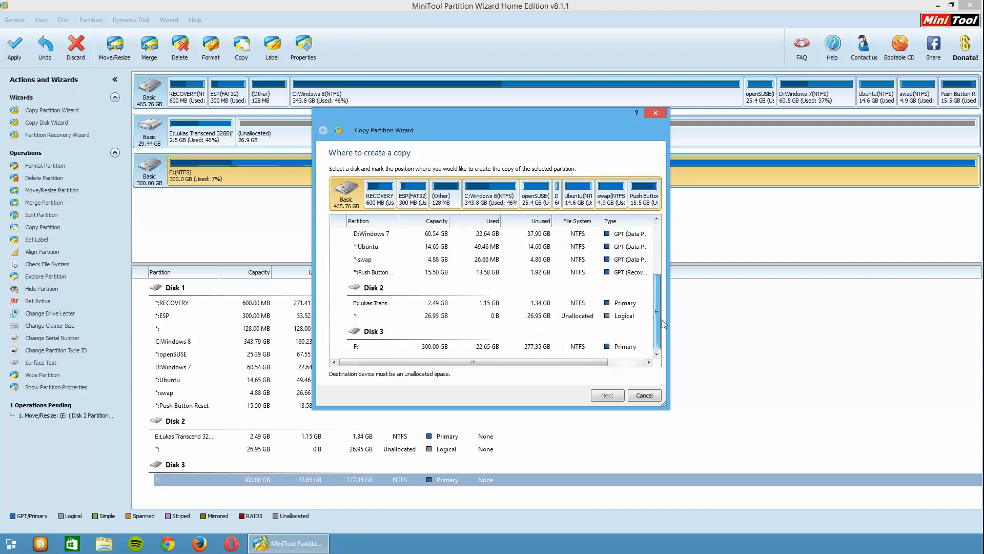
pyautogui.click(589, 316)
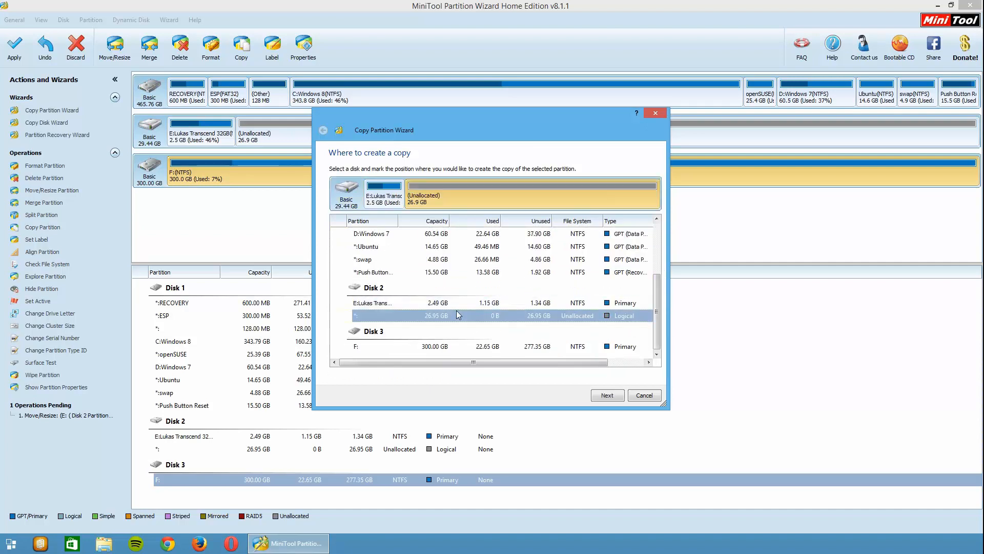
pyautogui.click(608, 395)
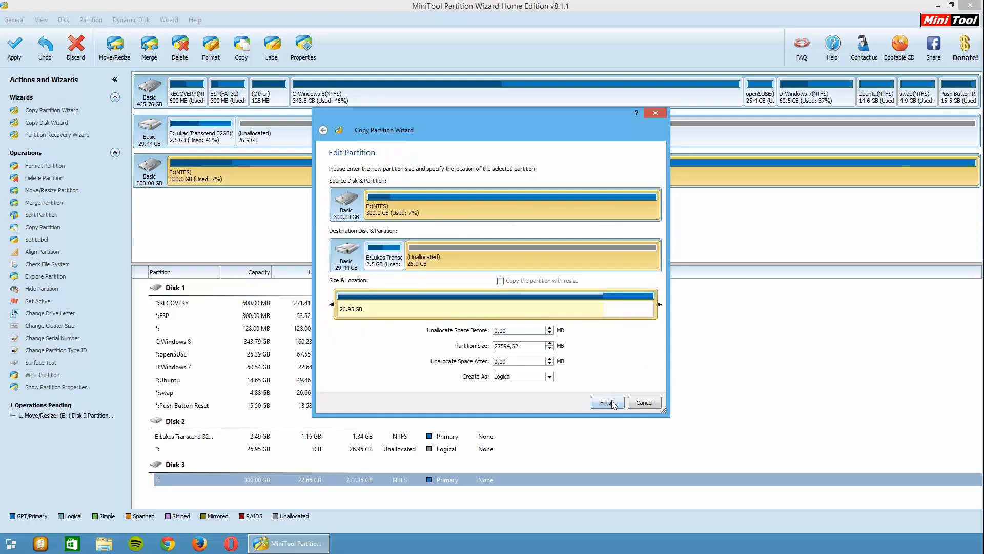
pyautogui.click(550, 377)
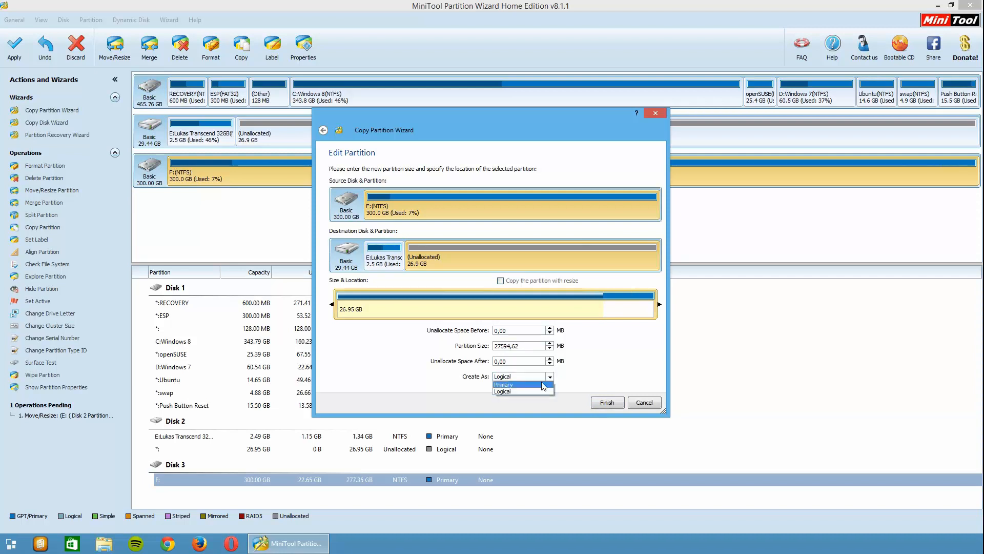
pyautogui.click(544, 390)
pyautogui.click(598, 401)
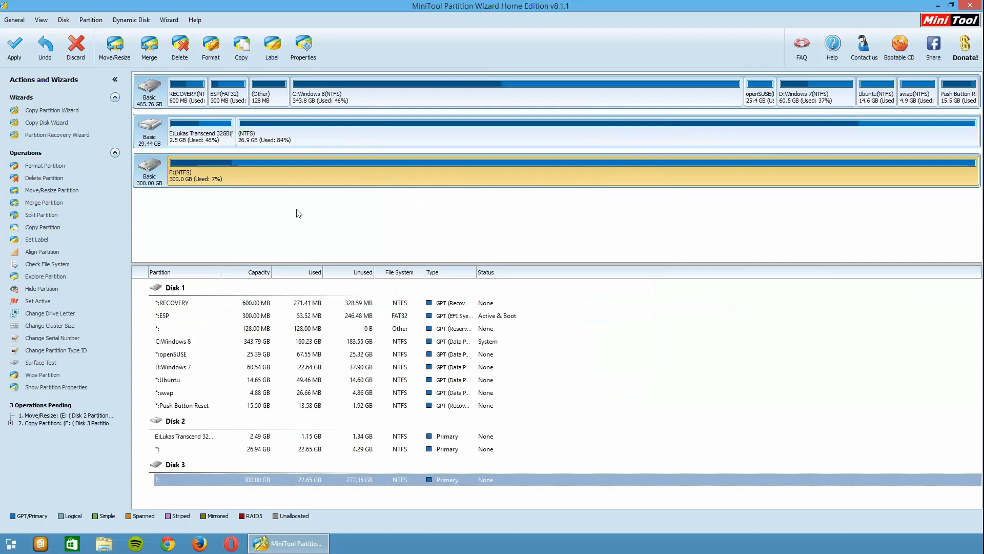
# - Apply all pending partition operations and close the partition program
pyautogui.click(20, 56)
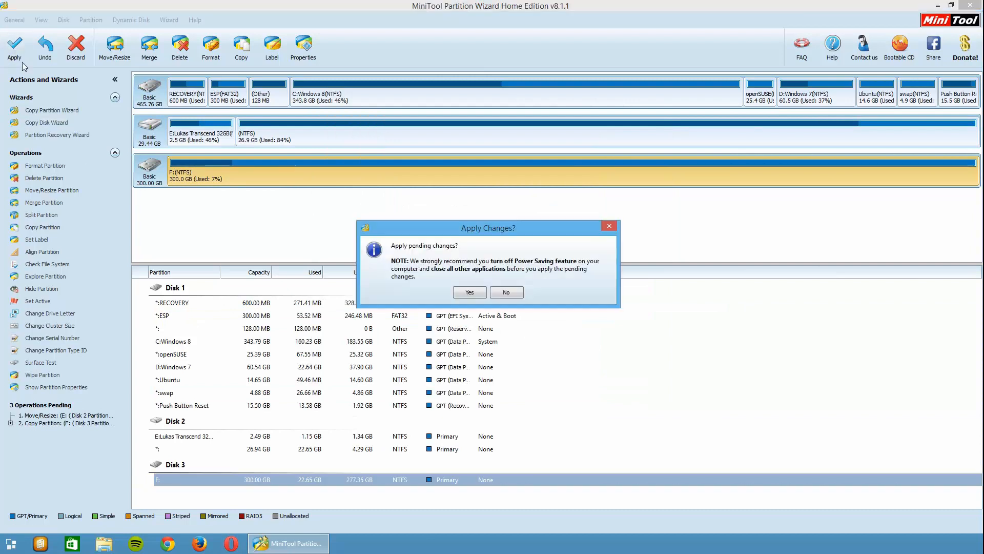
pyautogui.click(470, 293)
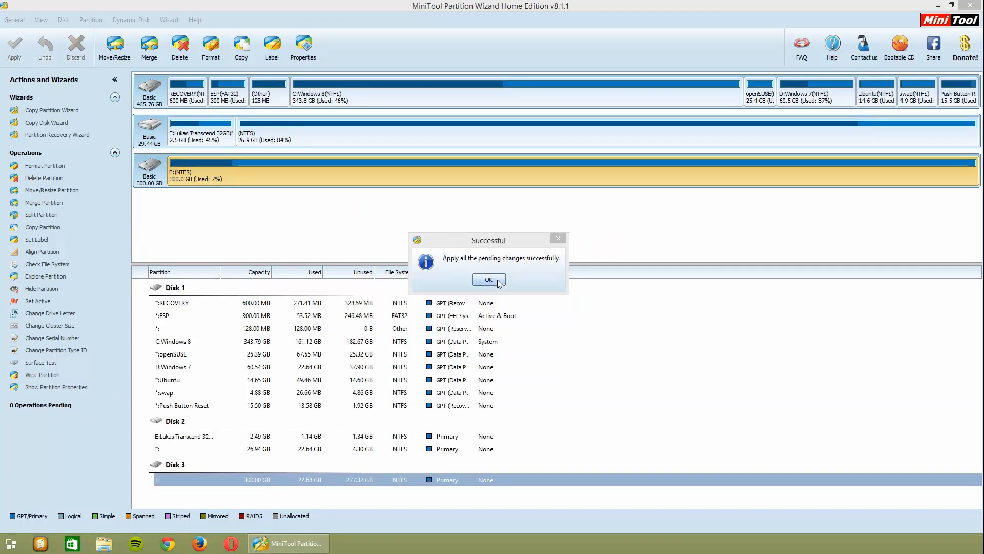
pyautogui.click(498, 282)
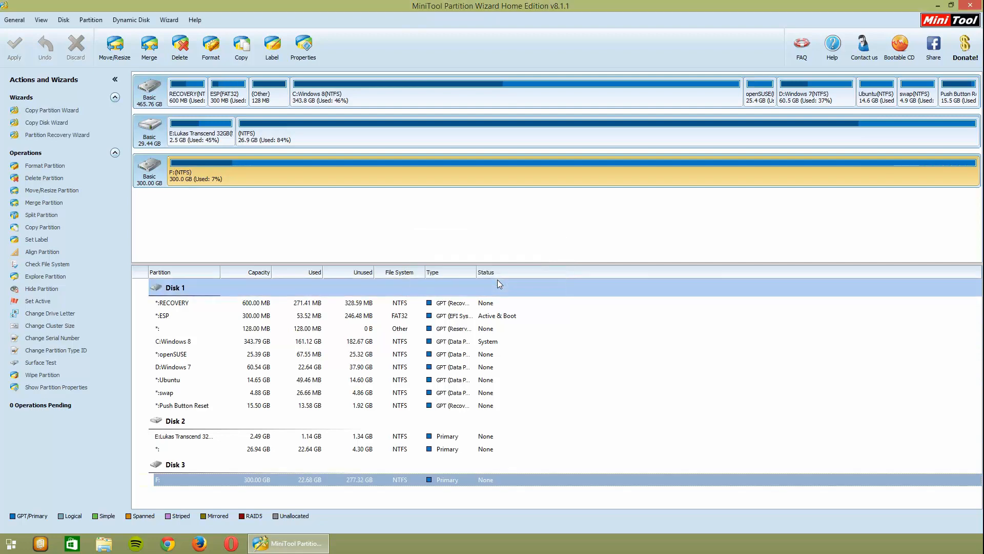
pyautogui.click(971, 5)
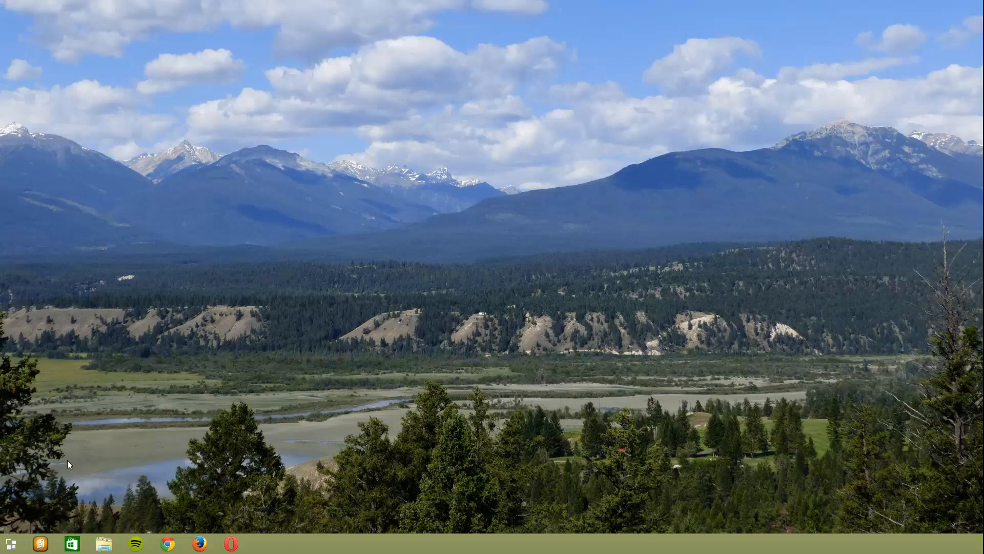
# - In the Systemsteuerung, open the Energieoptionen settings for what happens when the computer's lid is closed
pyautogui.click(11, 543)
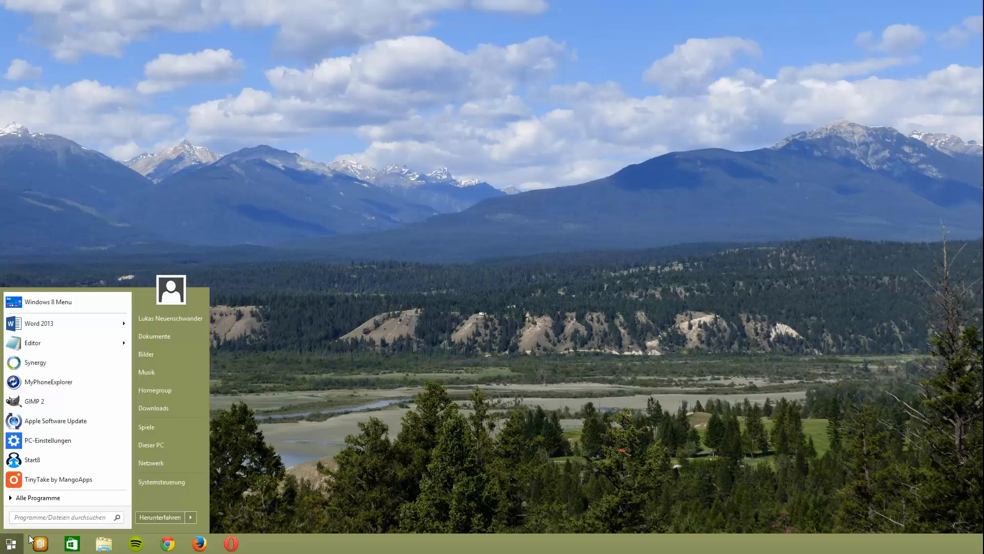
pyautogui.click(172, 482)
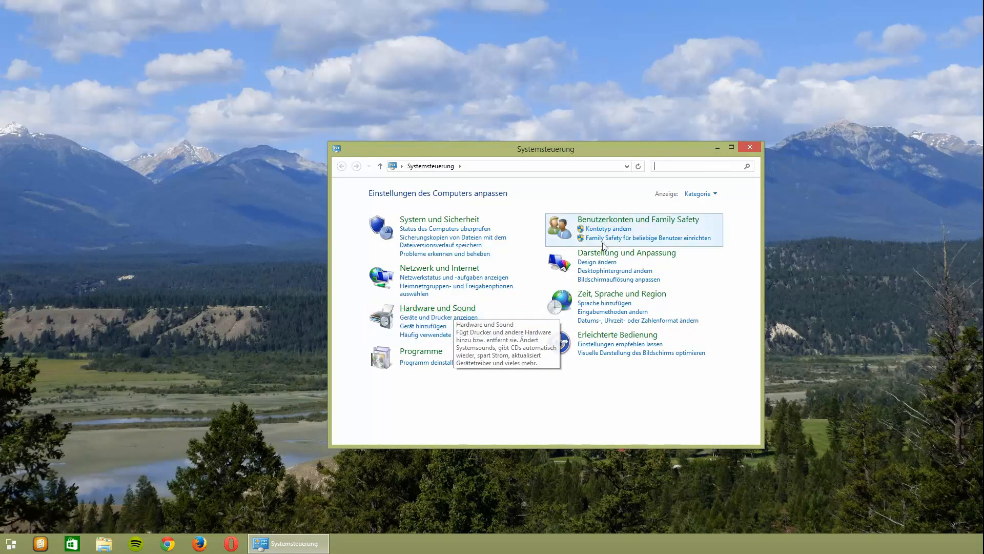
pyautogui.click(444, 310)
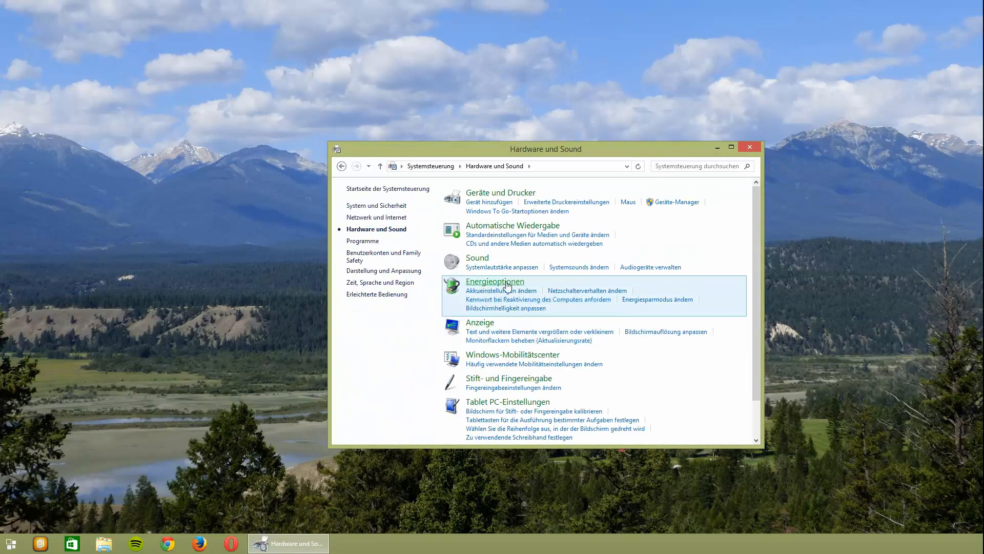
pyautogui.click(507, 283)
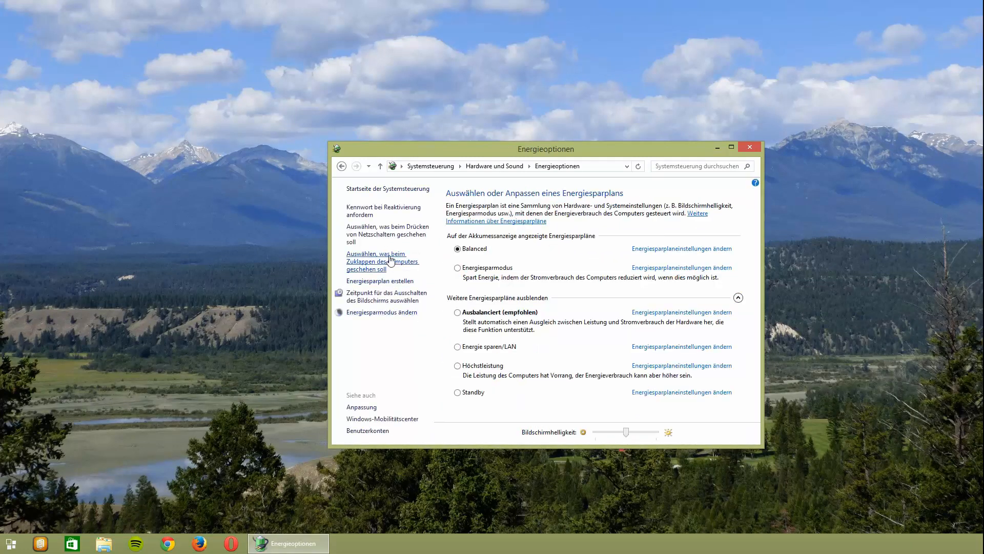
pyautogui.click(394, 263)
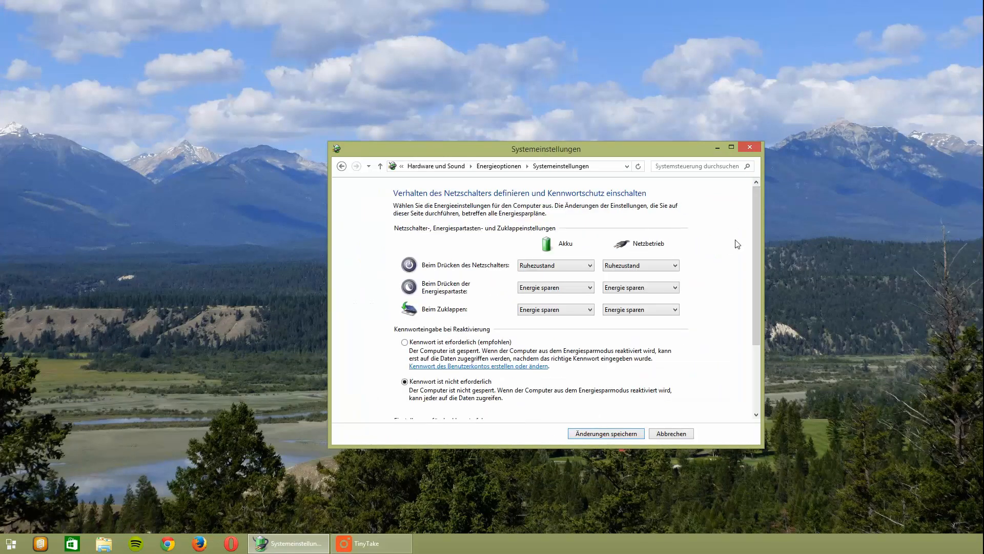
# - Disable Schnellstart and Ruhezustand in the shutdown settings, save the changes and close the Systemsteuerung
pyautogui.moveTo(754, 243); pyautogui.dragTo(756, 333)
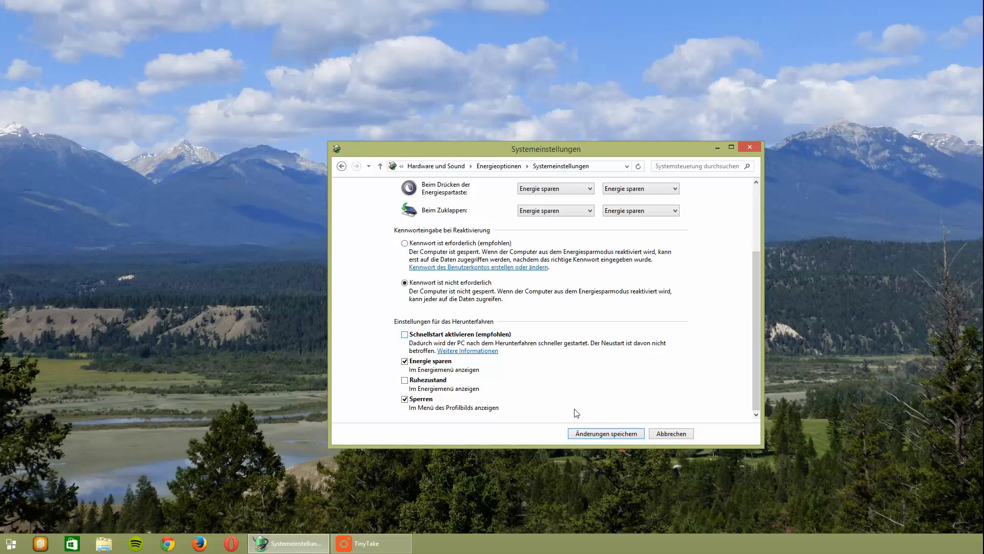
pyautogui.click(434, 383)
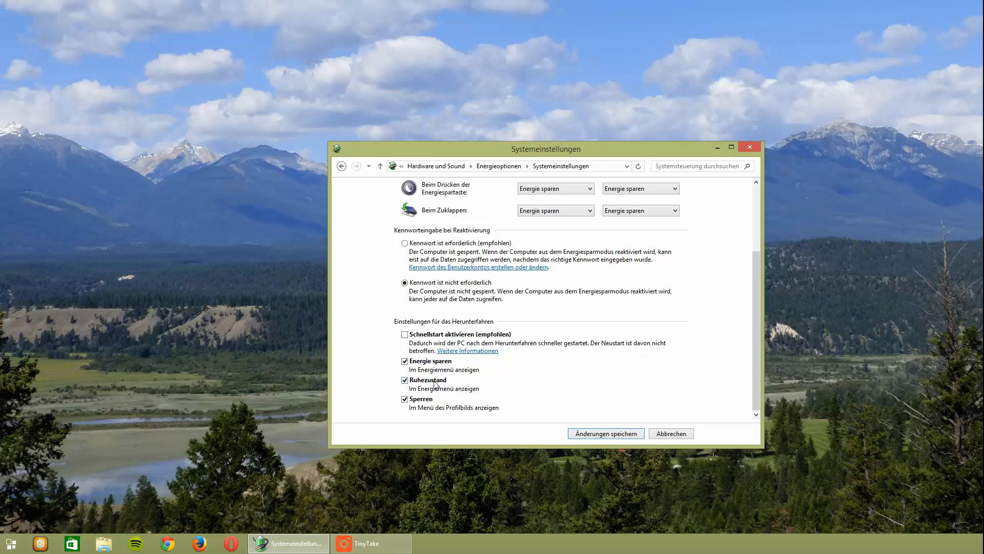
pyautogui.click(619, 435)
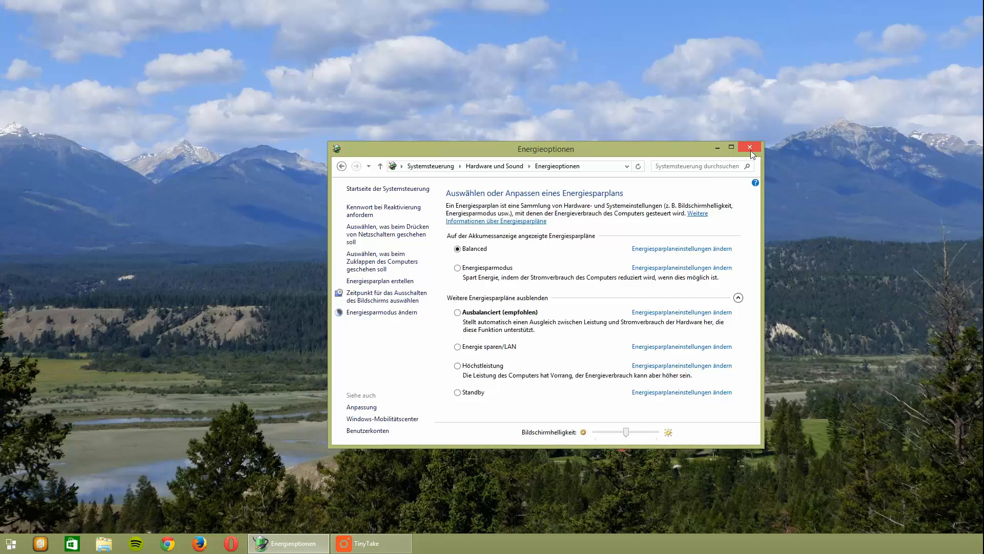
pyautogui.click(751, 146)
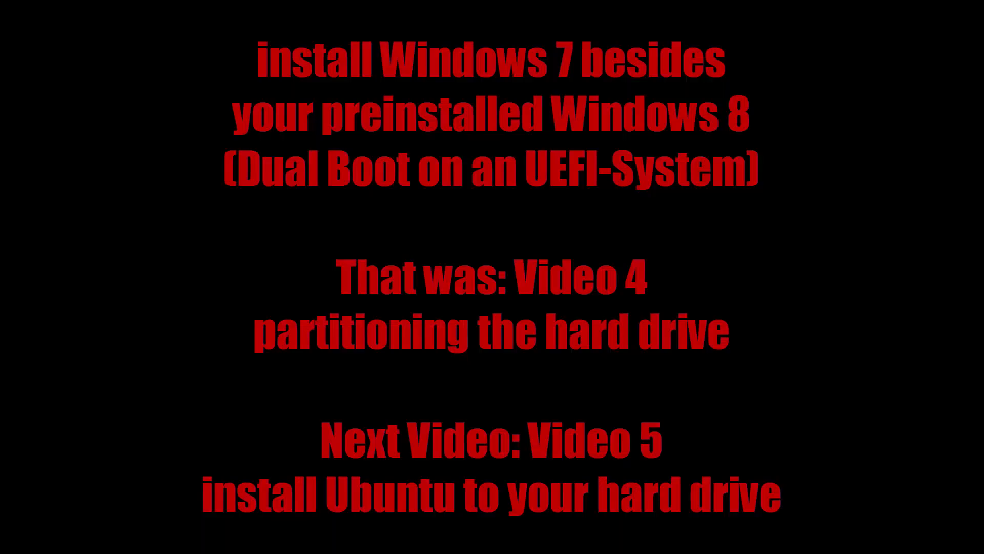